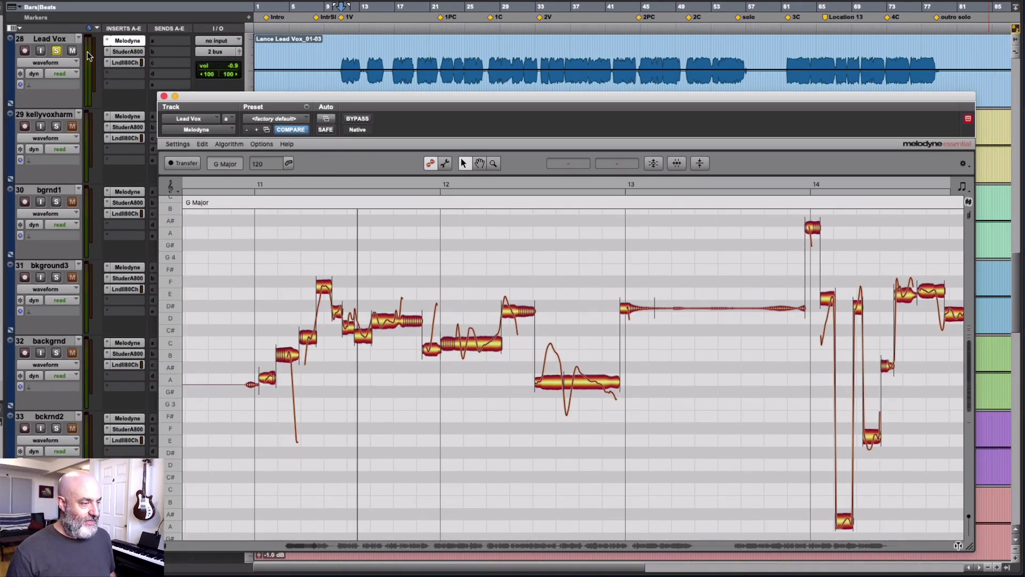
# Close and reopen the Lead Vox track's Melodyne editor, and look over its notes from bar 11 to bar 14
pyautogui.click(128, 41)
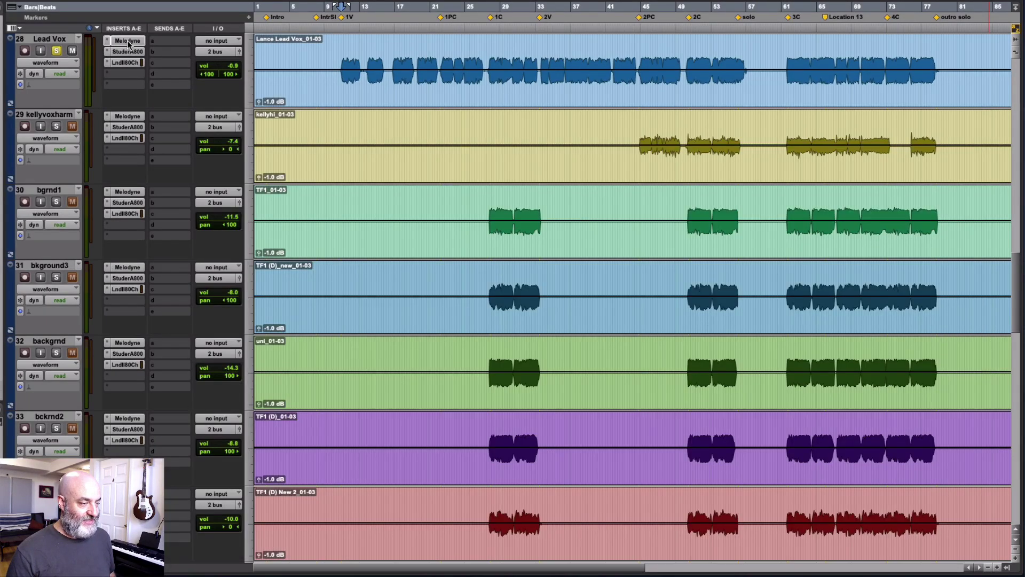
pyautogui.click(127, 40)
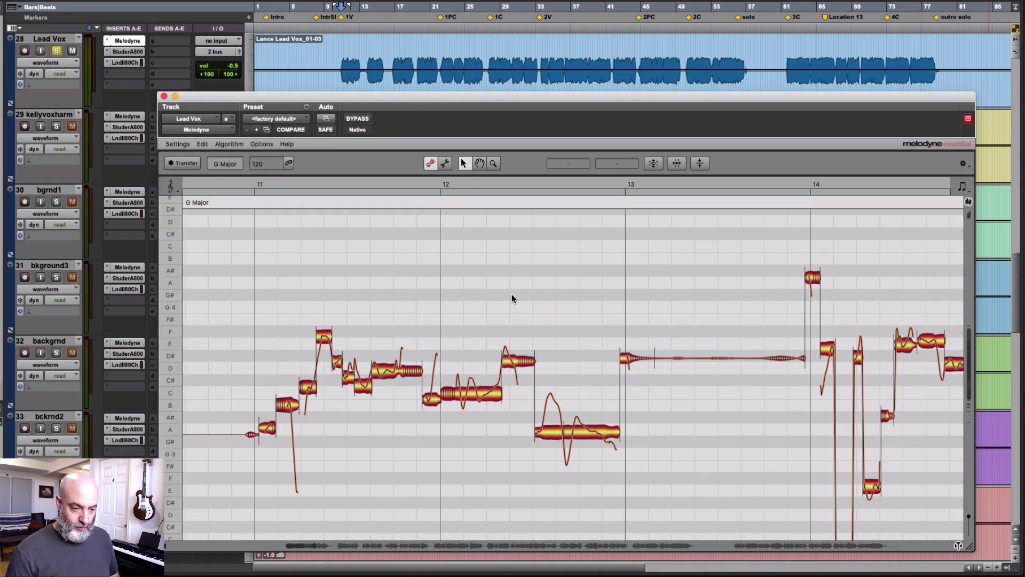
pyautogui.scroll(-3, 511, 295)
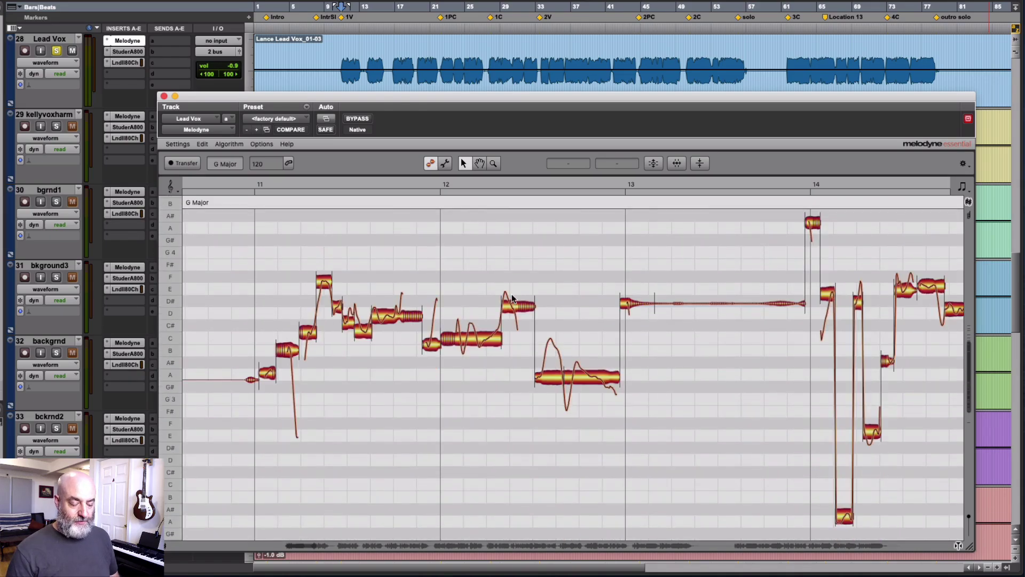
pyautogui.scroll(2, 511, 297)
pyautogui.scroll(-2, 511, 297)
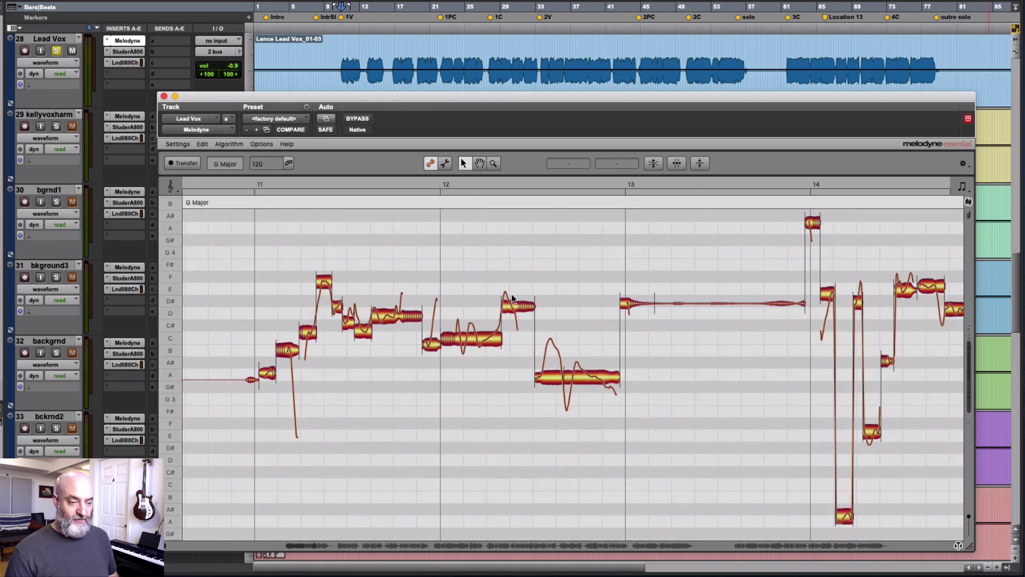
pyautogui.scroll(2, 512, 297)
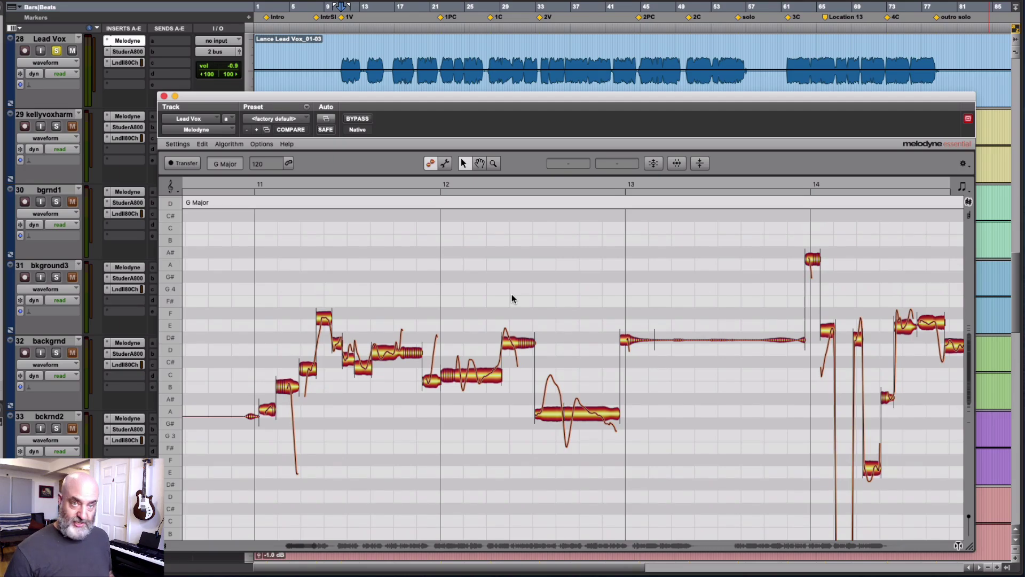
pyautogui.hscroll(3, 517, 281)
pyautogui.hscroll(-4, 517, 280)
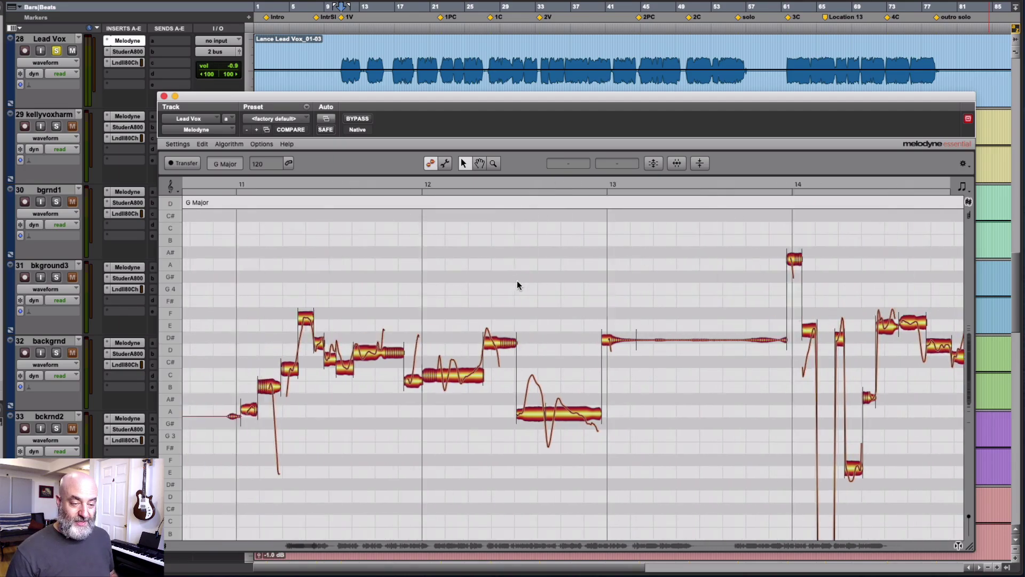
pyautogui.hscroll(3, 517, 280)
pyautogui.hscroll(-2, 517, 280)
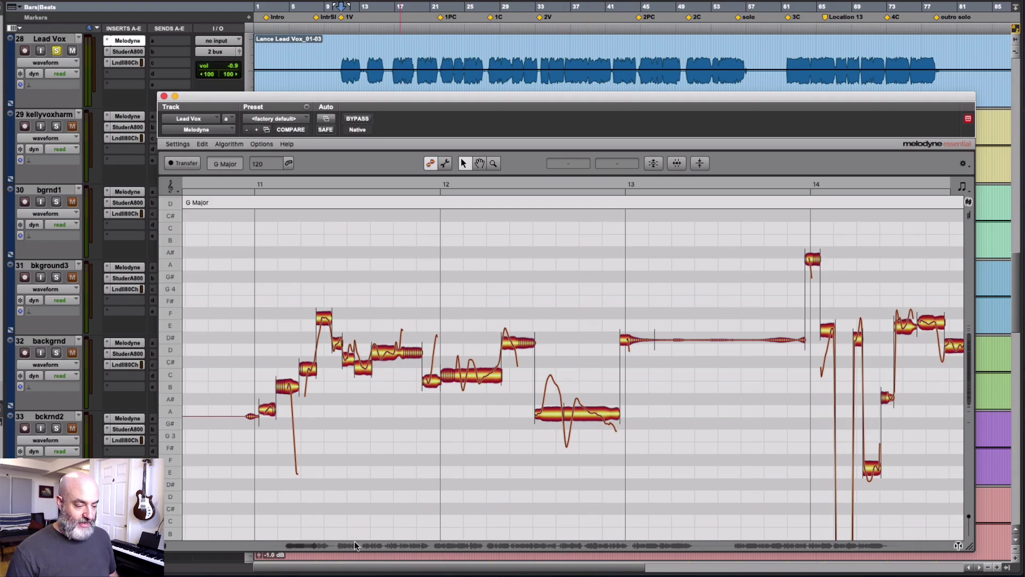
# Enlarge the note view horizontally around bars 11 to 13 and shift the visible pitch range slightly using the editor's scrollers
pyautogui.moveTo(300, 546)
pyautogui.mouseDown()
pyautogui.moveTo(347, 545)
pyautogui.moveTo(299, 546)
pyautogui.moveTo(319, 547)
pyautogui.moveTo(308, 547)
pyautogui.mouseUp()
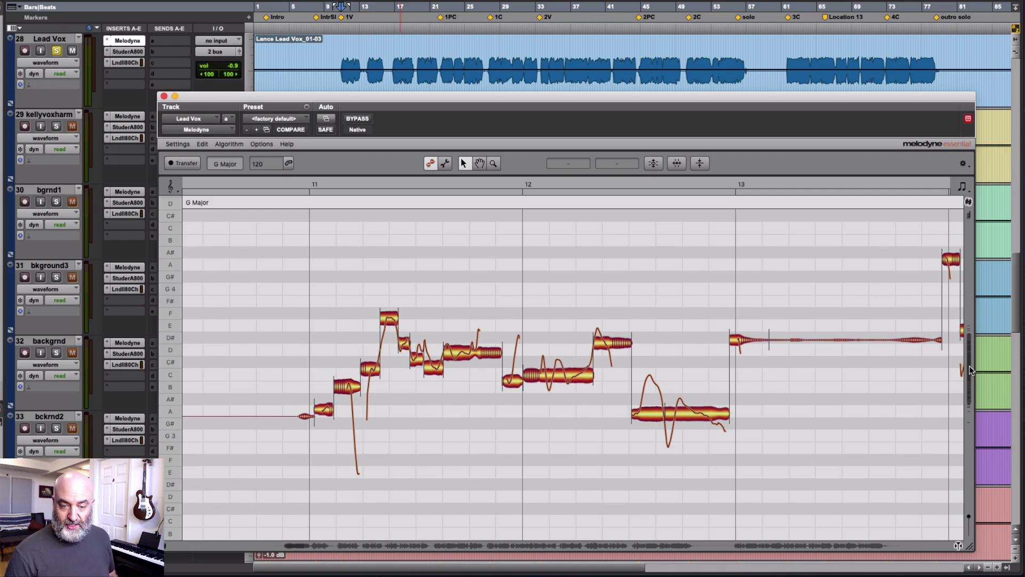
pyautogui.moveTo(970, 366)
pyautogui.mouseDown()
pyautogui.moveTo(969, 377)
pyautogui.moveTo(969, 367)
pyautogui.mouseUp()
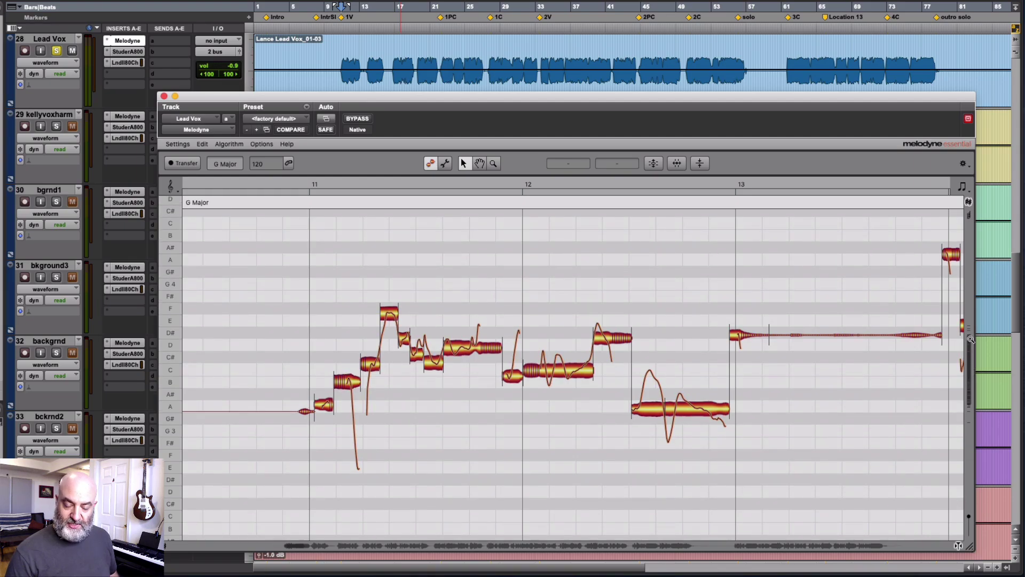
pyautogui.moveTo(971, 338); pyautogui.dragTo(970, 341)
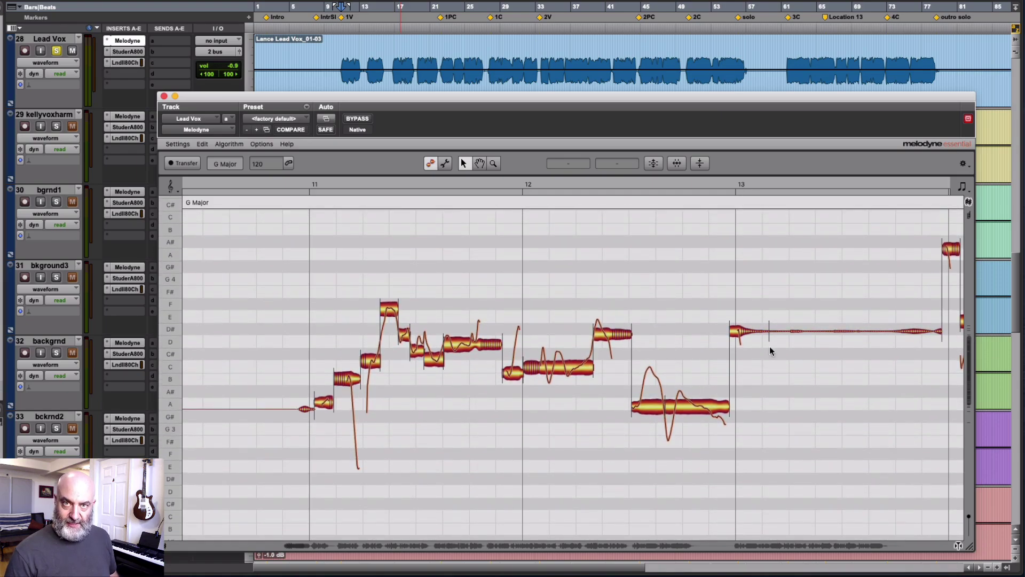
pyautogui.click(602, 328)
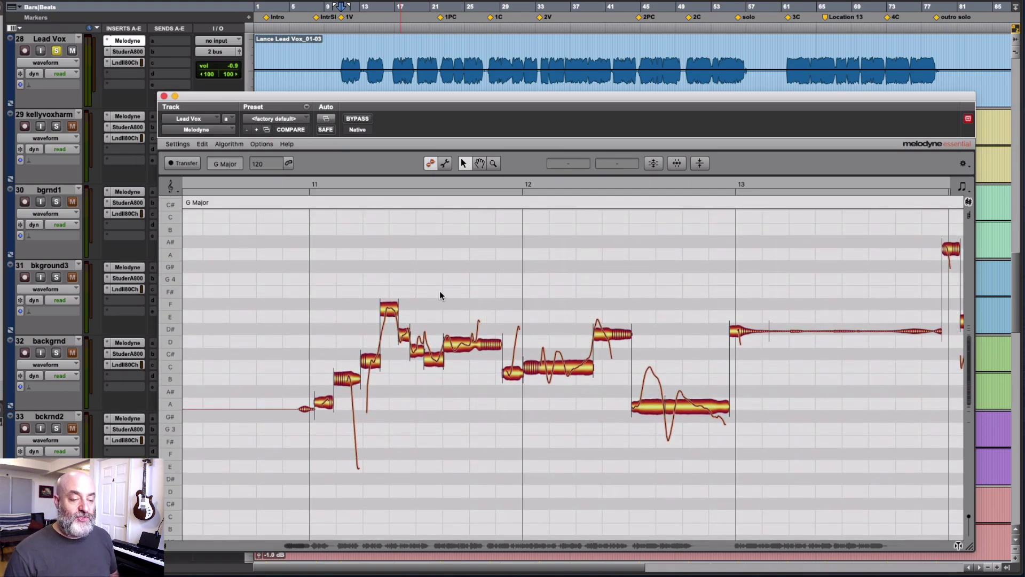
# Pan the note display slightly toward bar 14 with the Hand Tool
pyautogui.rightClick(400, 250)
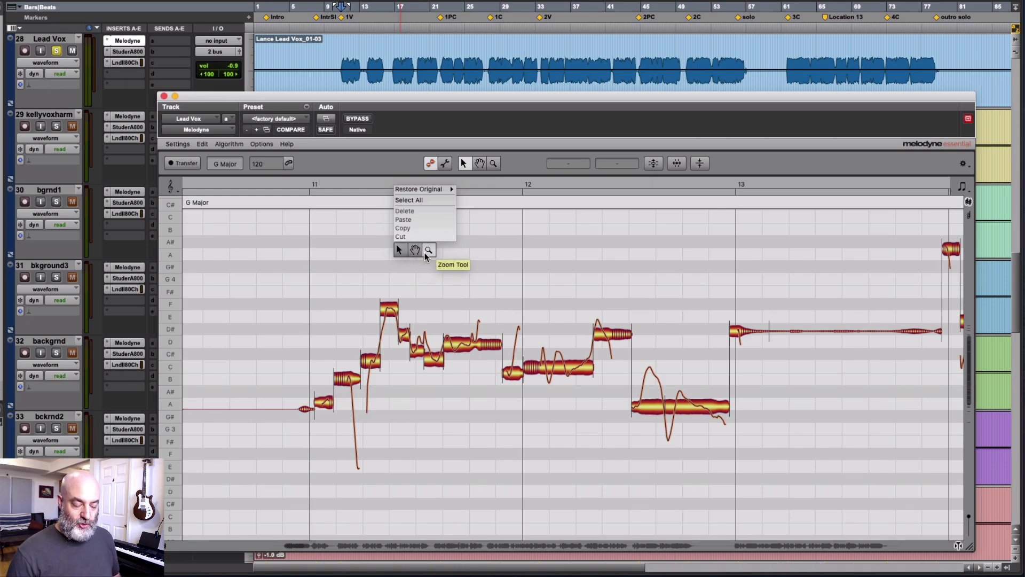
pyautogui.click(415, 250)
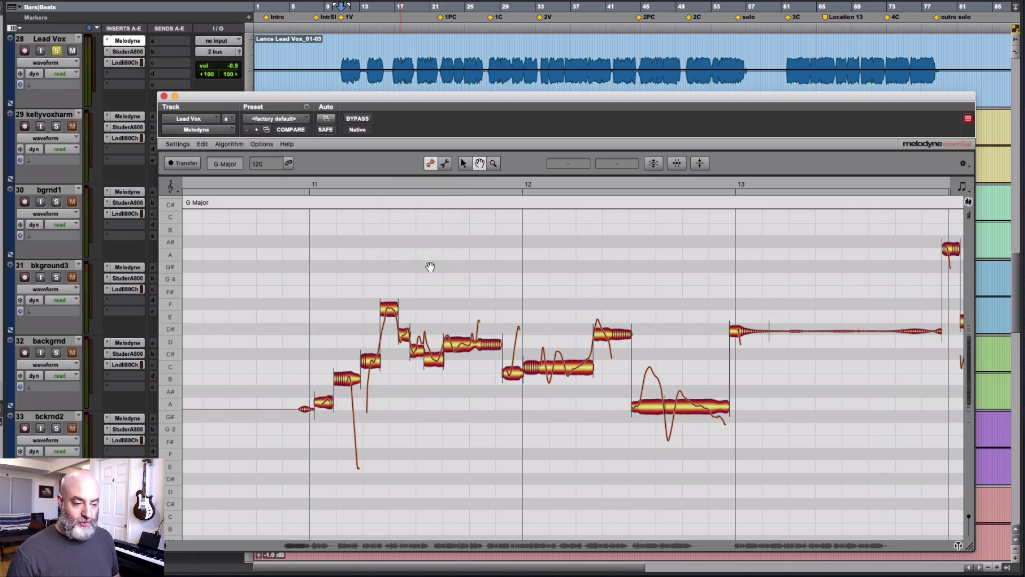
pyautogui.moveTo(430, 267); pyautogui.dragTo(394, 262)
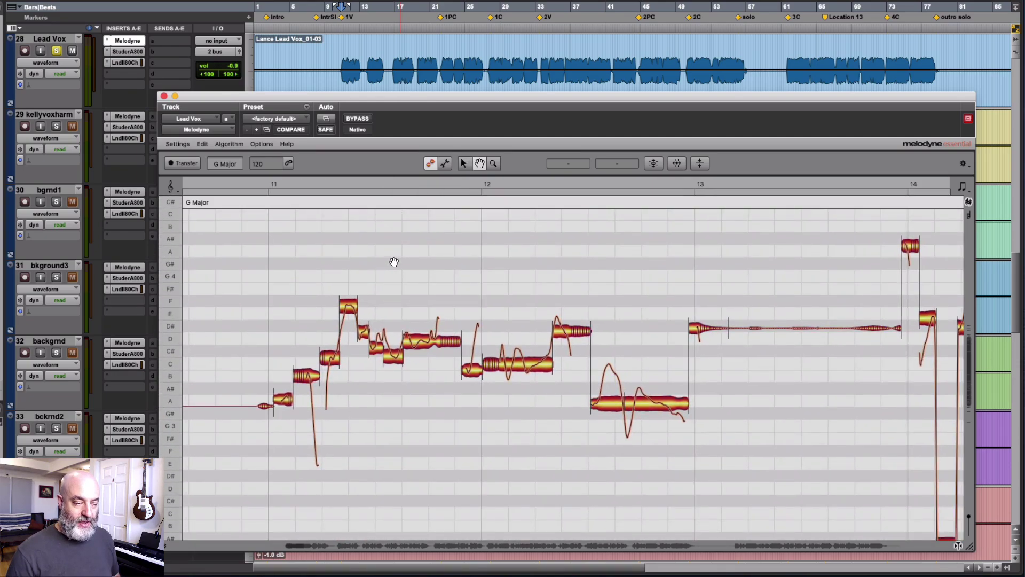
# Enlarge the notes around bars 11 to 13 with the Zoom Tool and return to the Main Tool
pyautogui.rightClick(394, 263)
pyautogui.click(407, 262)
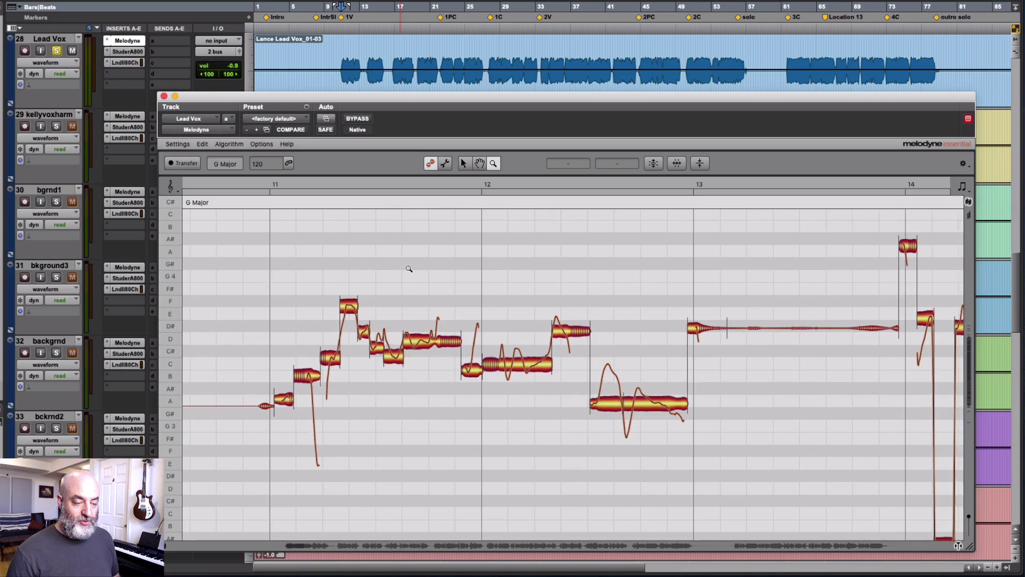
pyautogui.moveTo(409, 269)
pyautogui.mouseDown()
pyautogui.moveTo(442, 295)
pyautogui.moveTo(423, 266)
pyautogui.mouseUp()
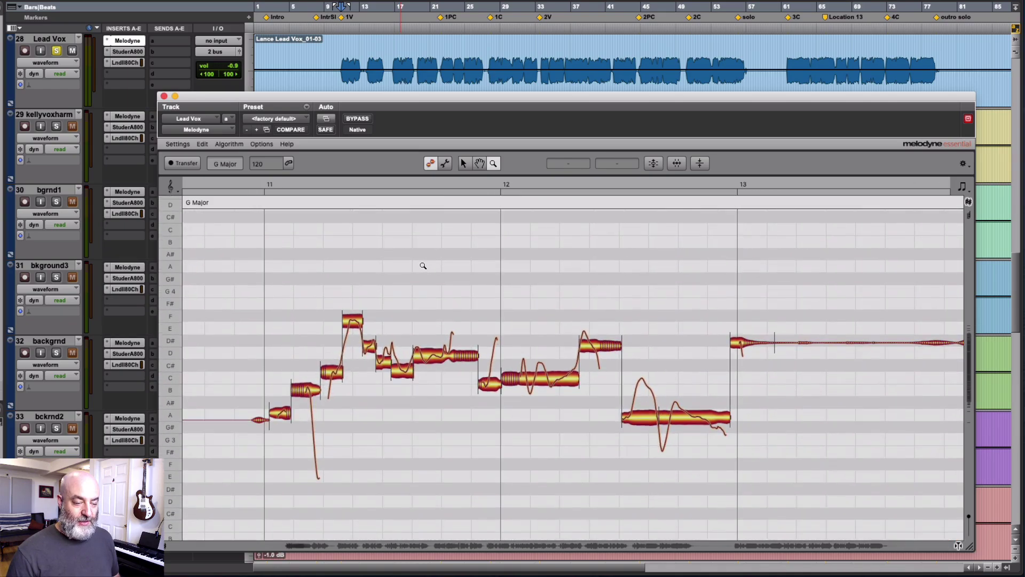
pyautogui.rightClick(386, 256)
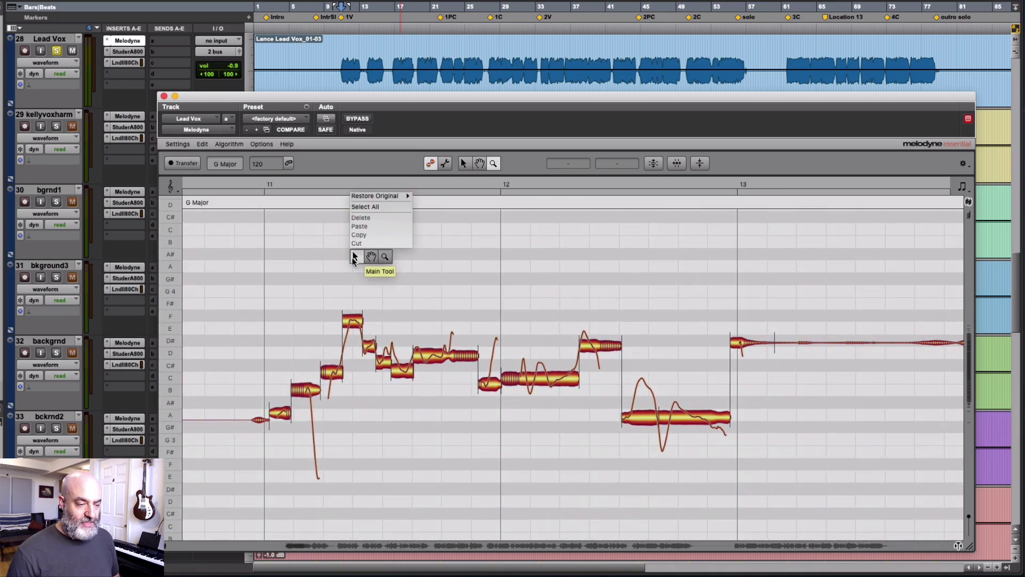
pyautogui.click(353, 257)
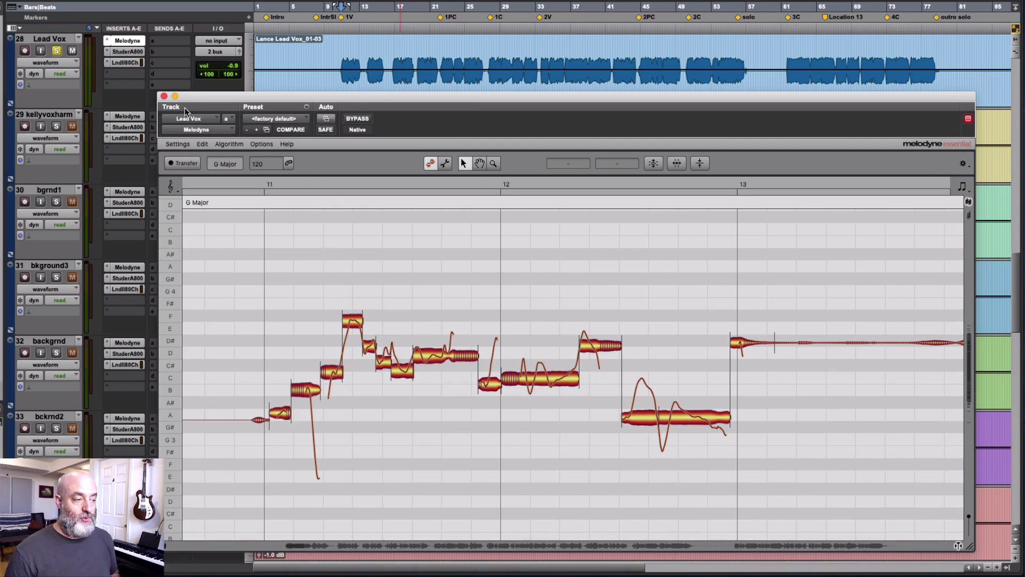
# Unsolo the Lead Vox track and play the song from about bar 9, stopping during bar 12
pyautogui.click(56, 50)
pyautogui.click(311, 70)
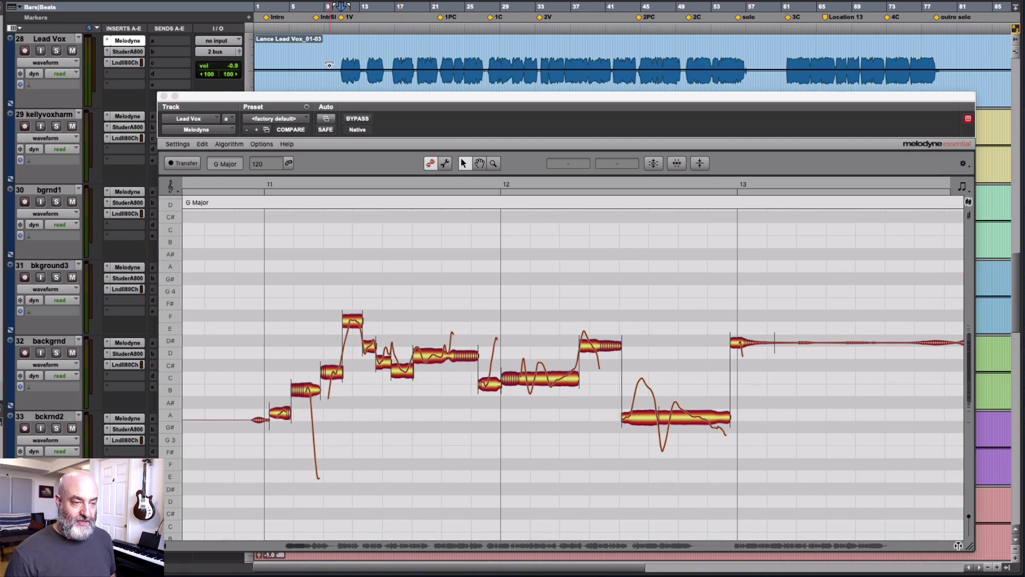
pyautogui.press('space')
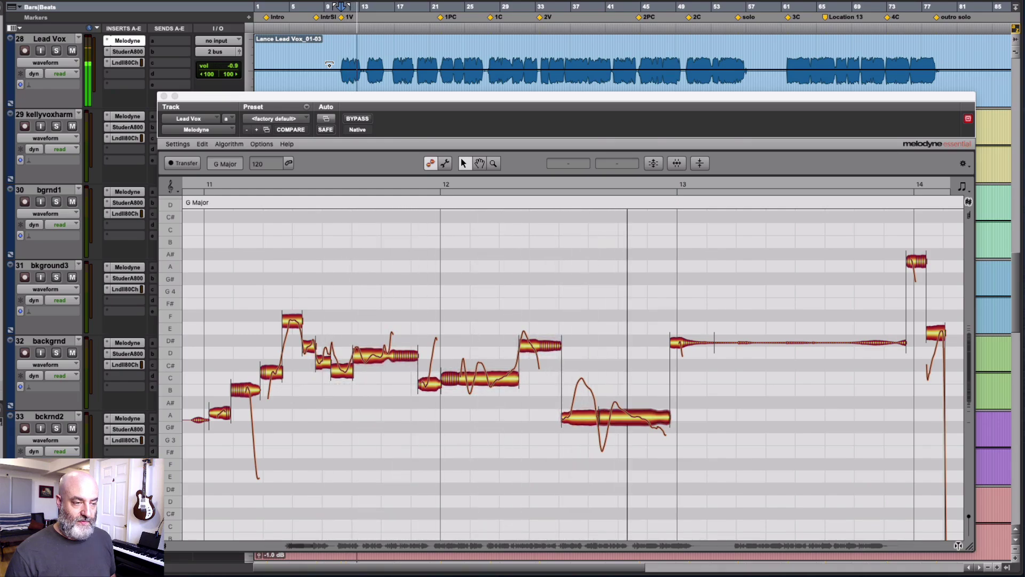
pyautogui.press('space')
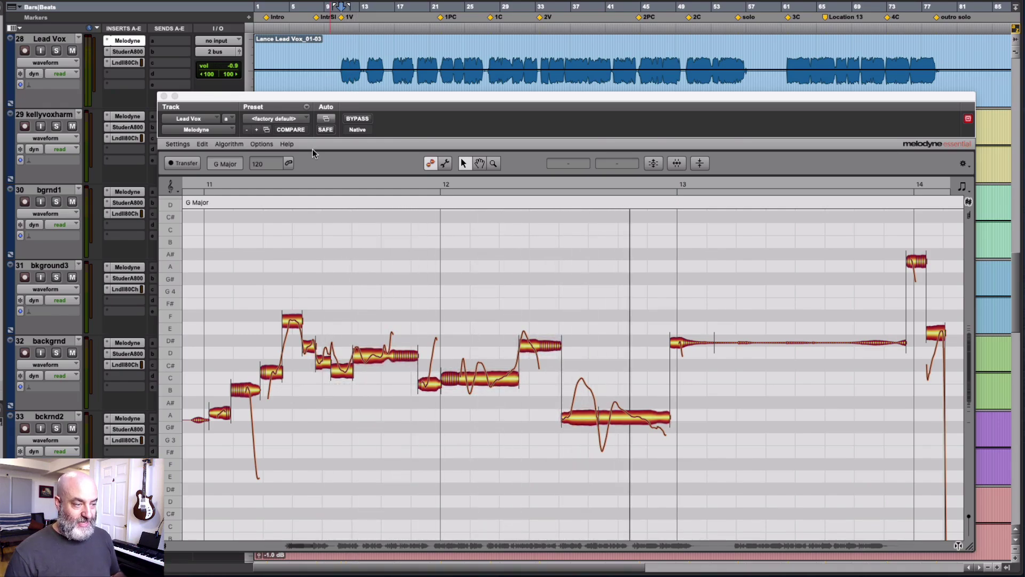
# Play the lead vocal from the start of bar 11 inside the Melodyne editor, stopping and resuming playback
pyautogui.doubleClick(223, 182)
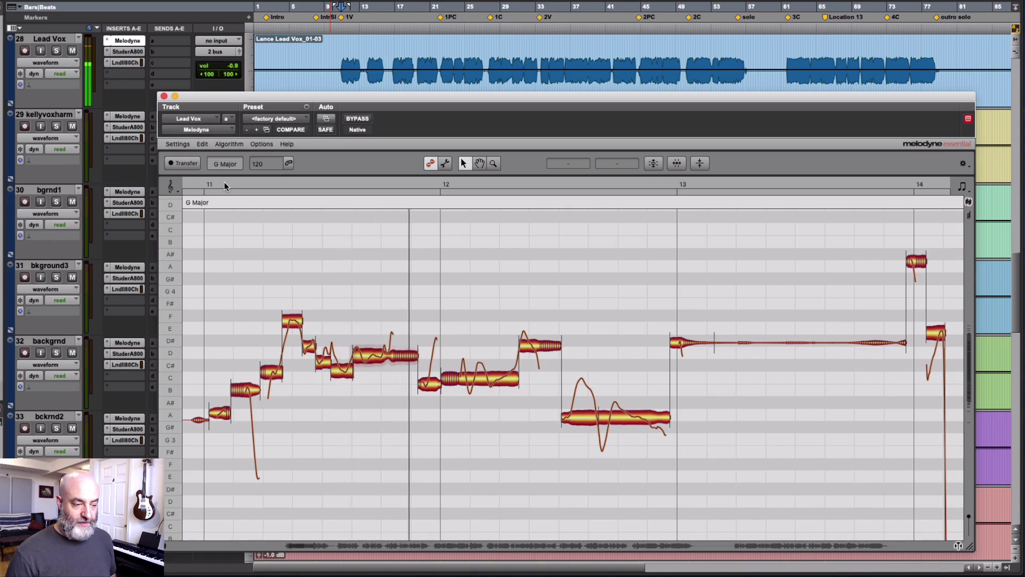
pyautogui.press('space')
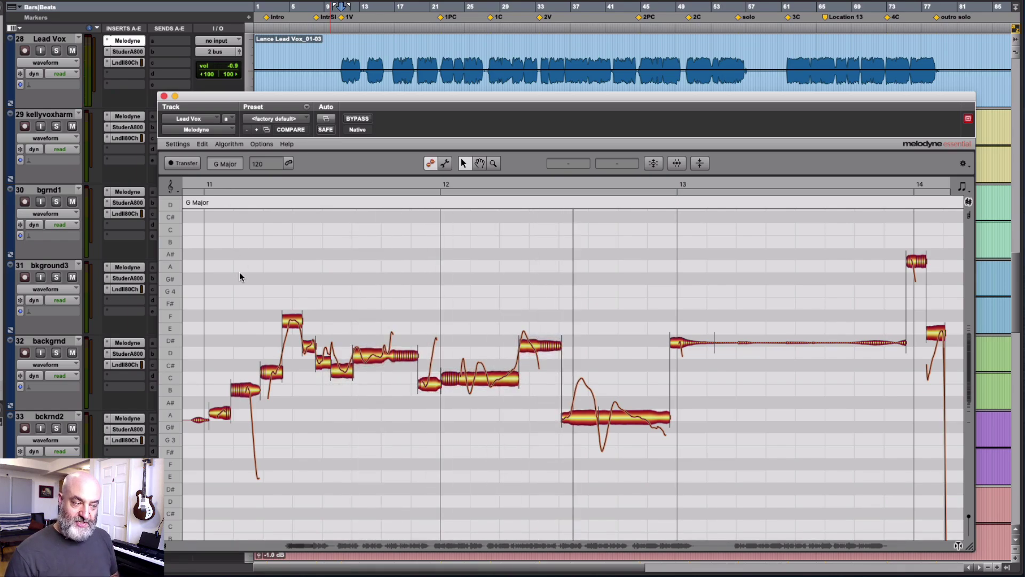
pyautogui.press('space')
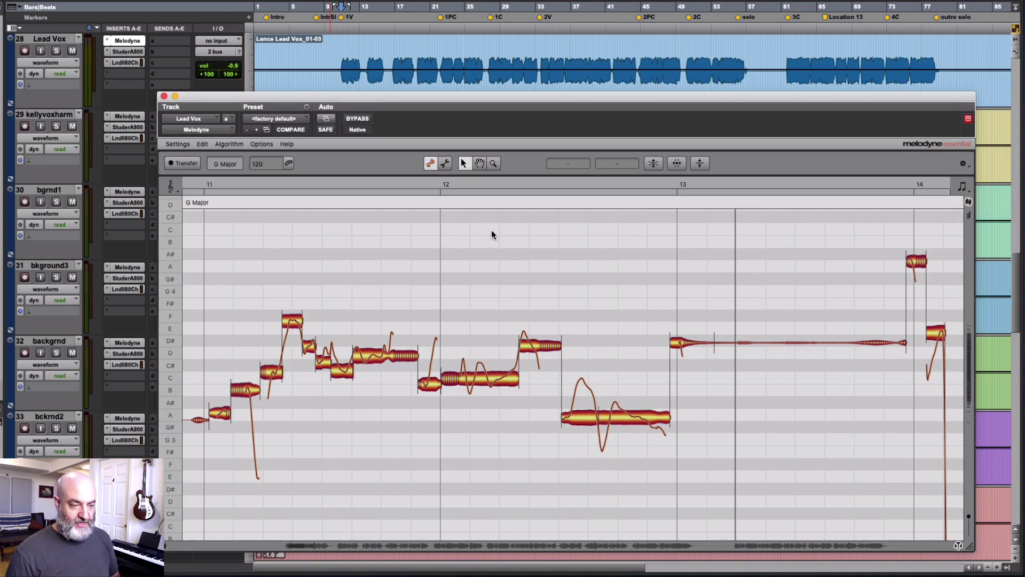
# Switch the editor's time grid to quarter notes and set it back to eighth notes
pyautogui.click(970, 191)
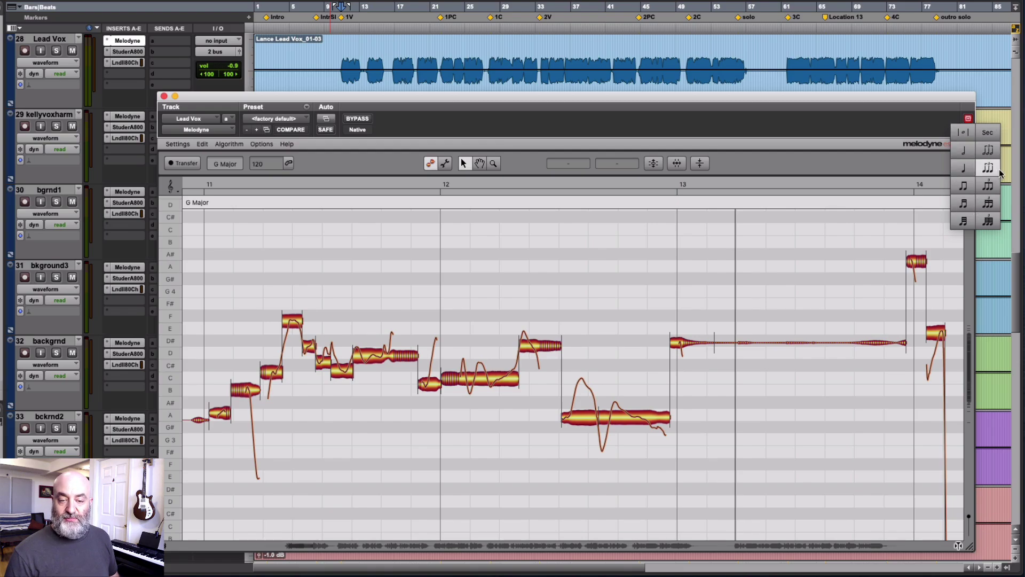
pyautogui.click(965, 167)
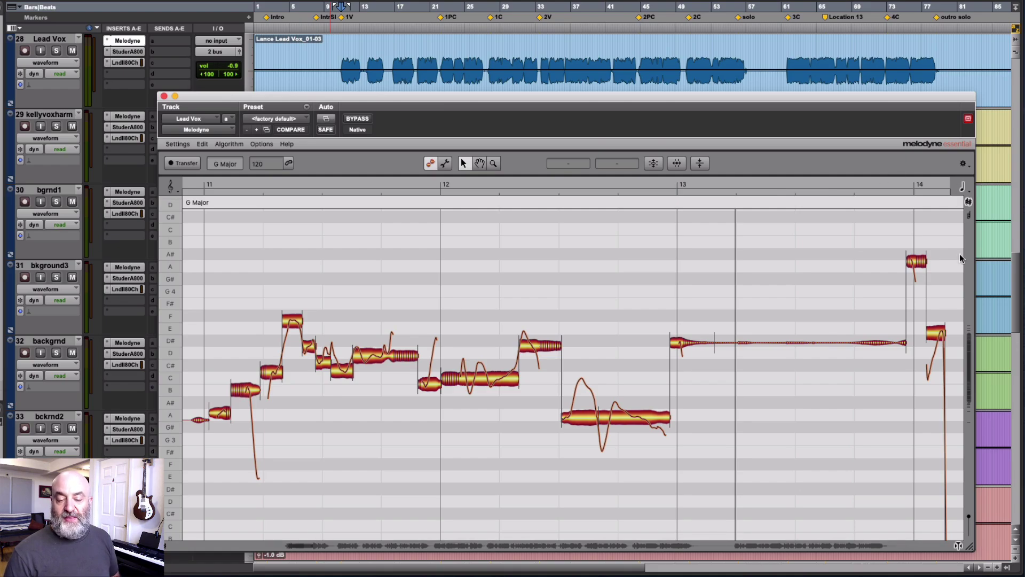
pyautogui.click(964, 188)
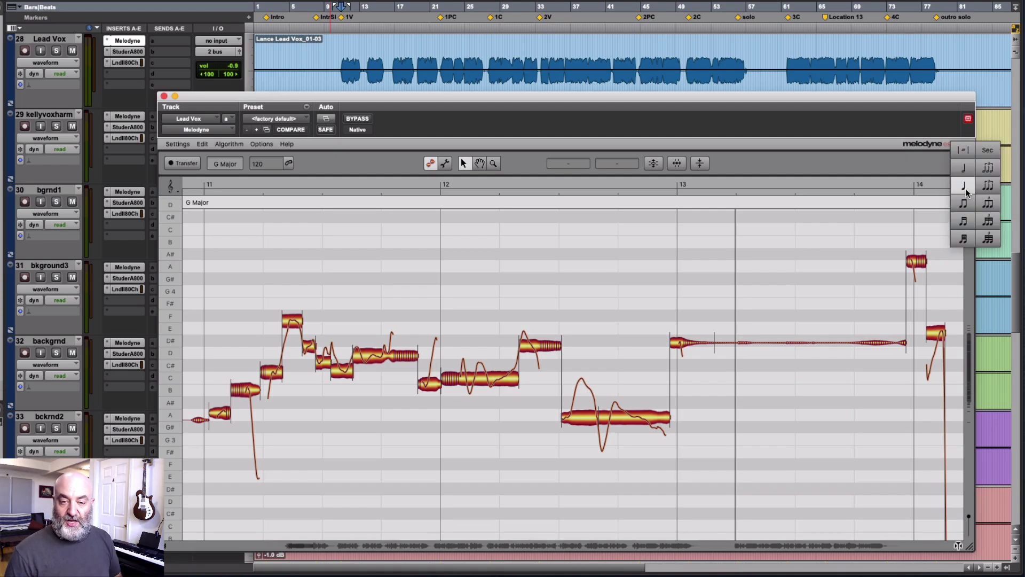
pyautogui.click(964, 203)
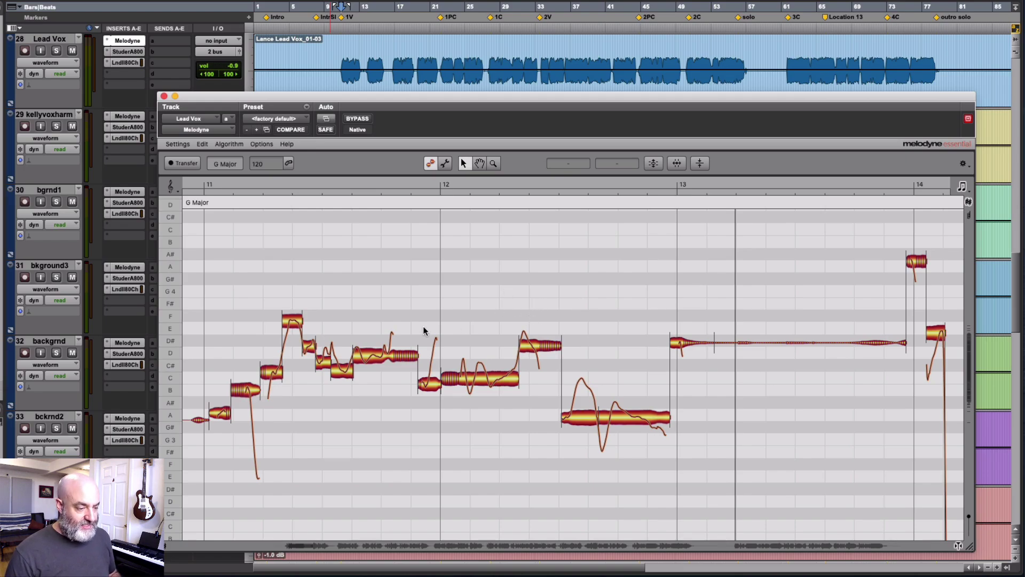
# Select the notes in bars 11 and 12 plus the first note at bar 13, try nudging them together, and clear the selection
pyautogui.moveTo(382, 291); pyautogui.dragTo(365, 294)
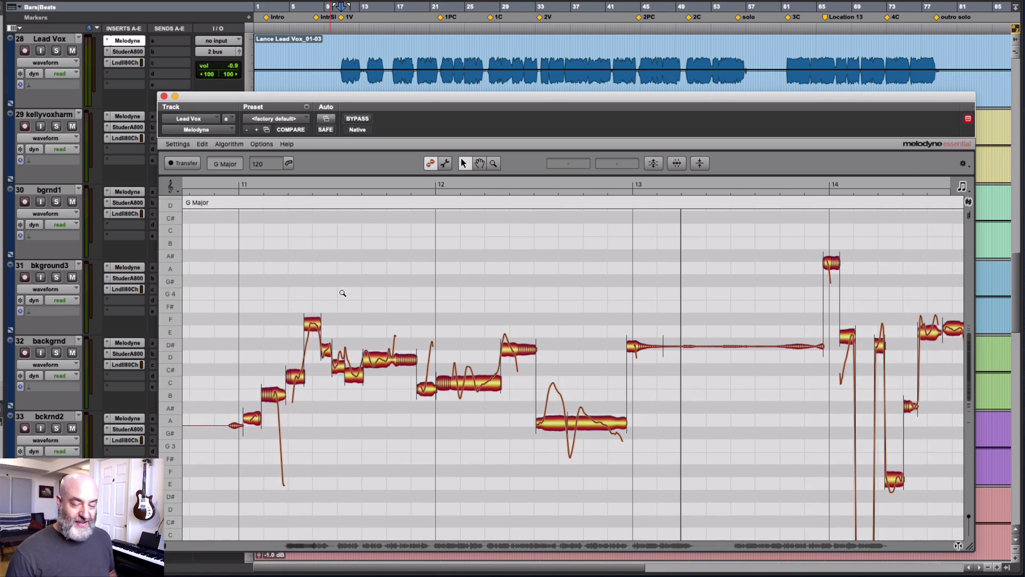
pyautogui.moveTo(343, 293); pyautogui.dragTo(332, 290)
pyautogui.moveTo(238, 468); pyautogui.dragTo(629, 311)
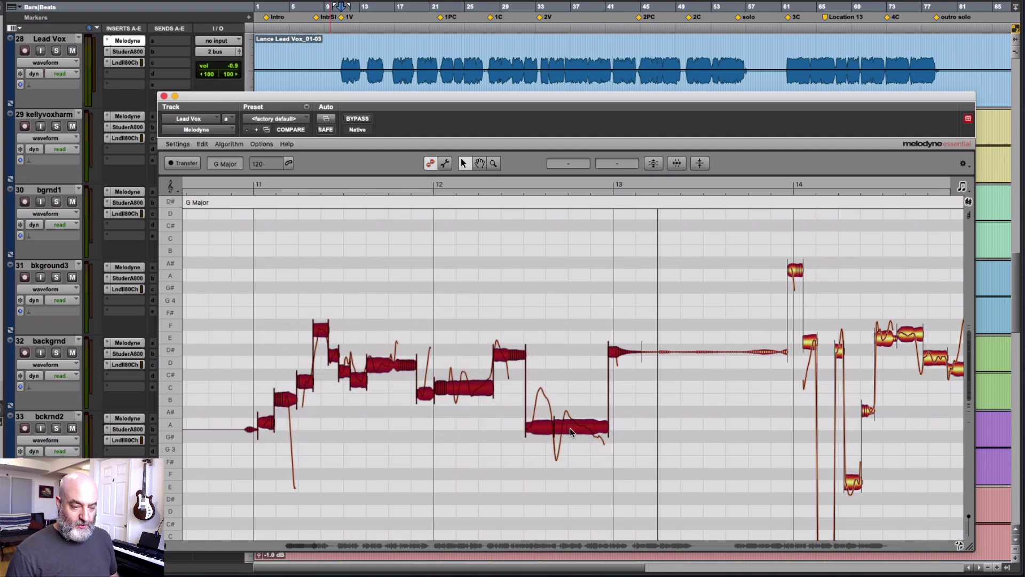
pyautogui.moveTo(569, 428)
pyautogui.mouseDown()
pyautogui.moveTo(550, 430)
pyautogui.moveTo(574, 429)
pyautogui.mouseUp()
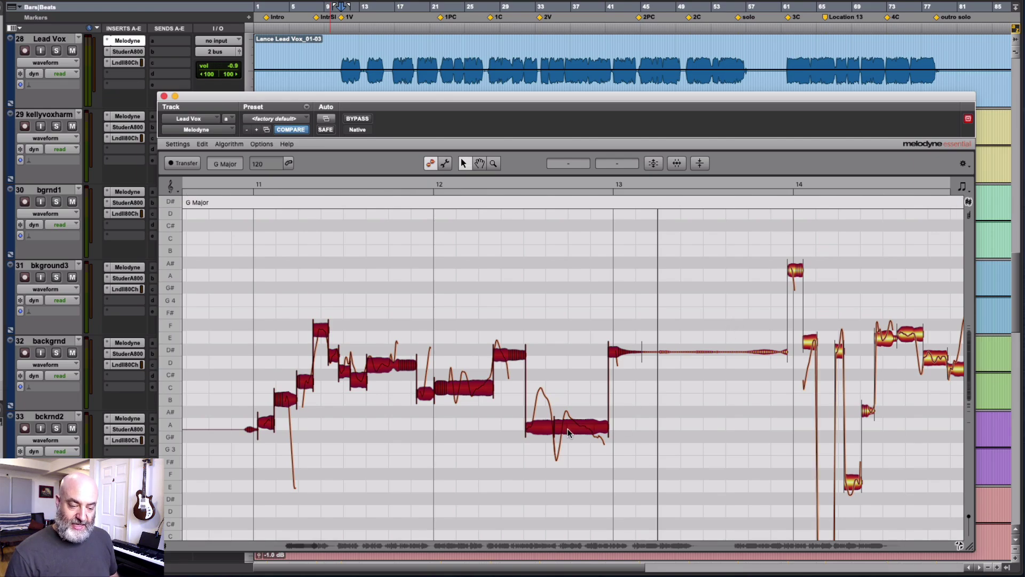
pyautogui.moveTo(568, 428); pyautogui.dragTo(563, 429)
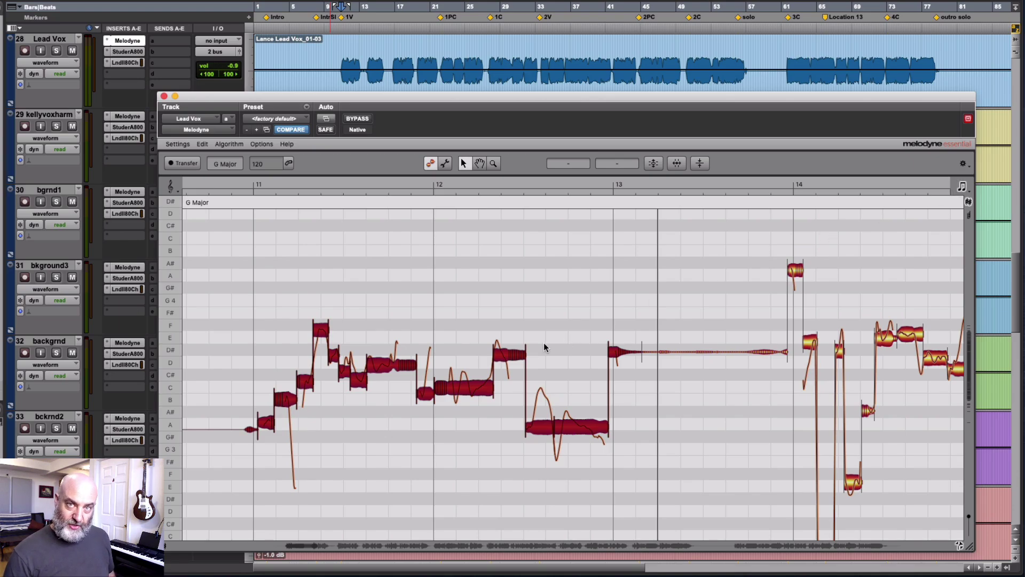
pyautogui.moveTo(502, 353); pyautogui.dragTo(499, 354)
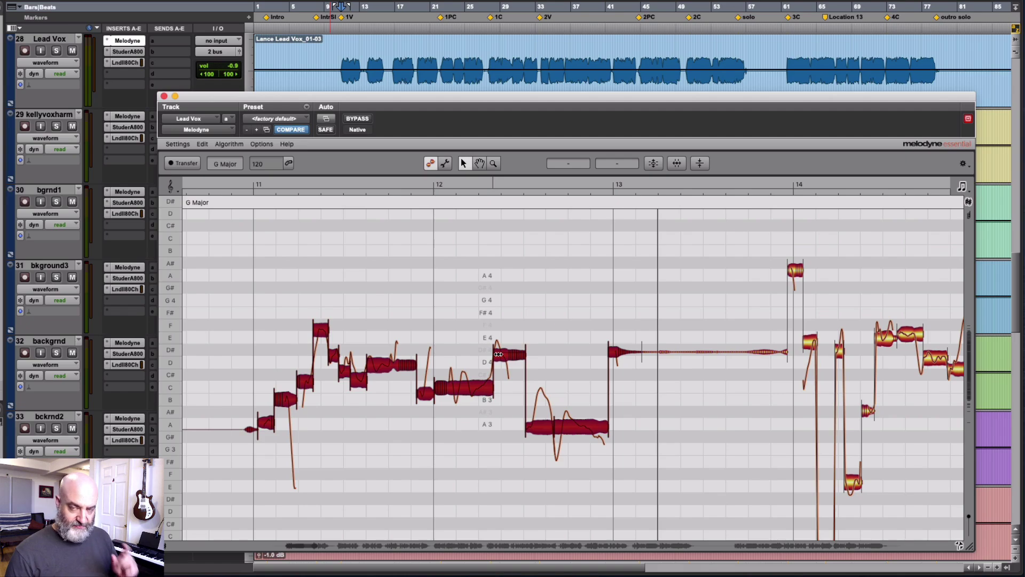
pyautogui.click(497, 315)
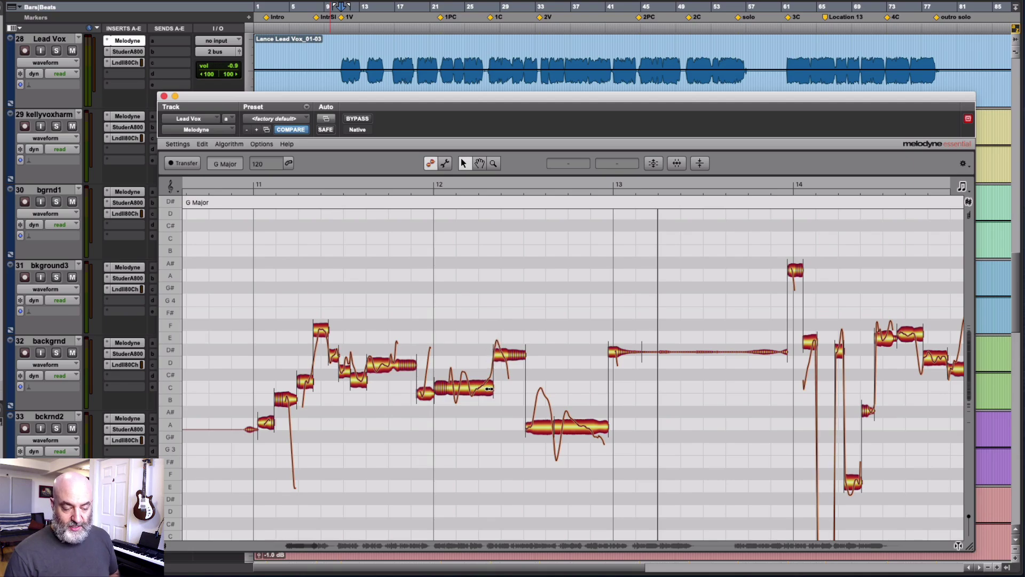
# Try shifting the boundary between the C and D notes in the first half of bar 12
pyautogui.click(494, 356)
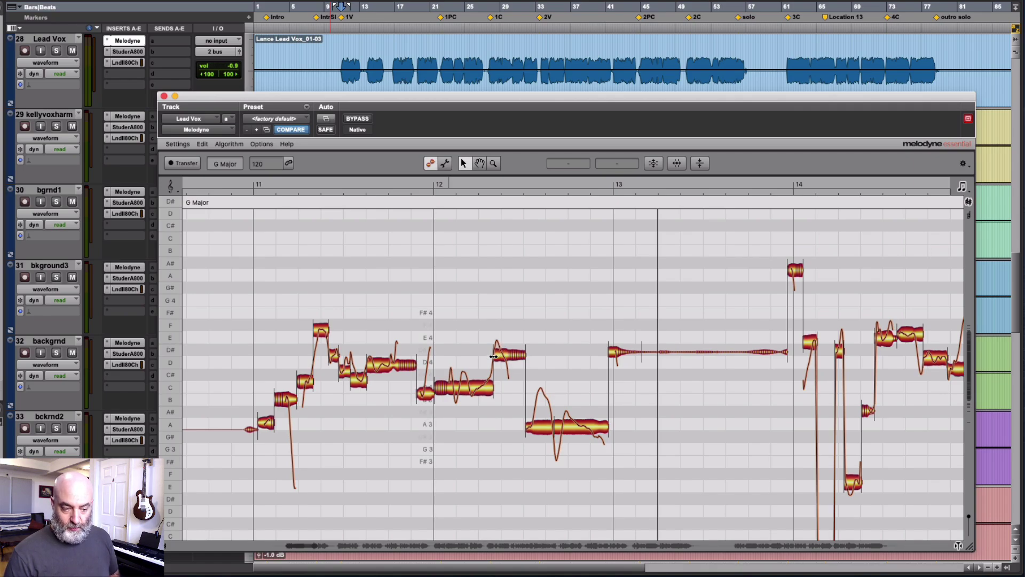
pyautogui.click(463, 392)
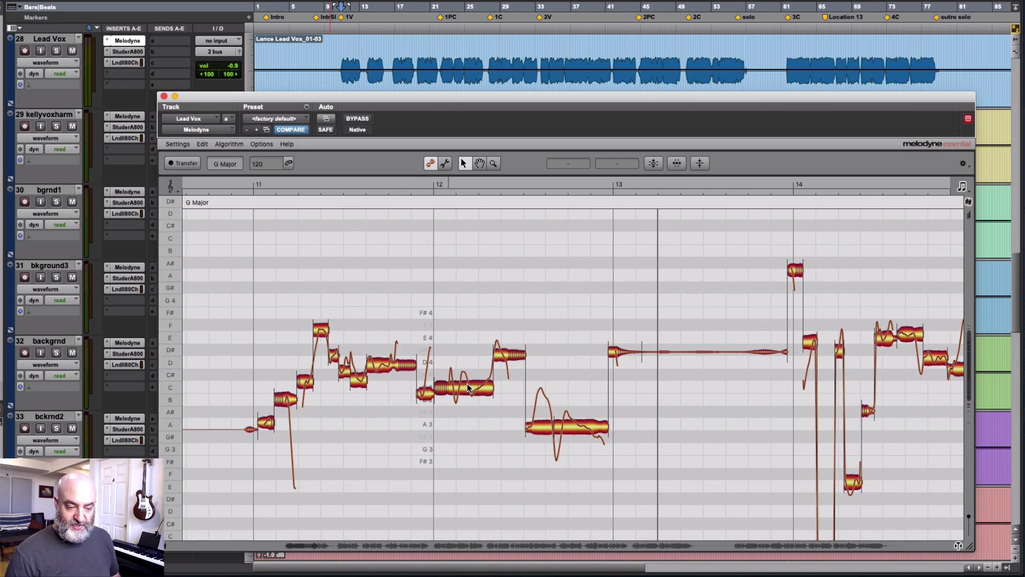
pyautogui.click(492, 355)
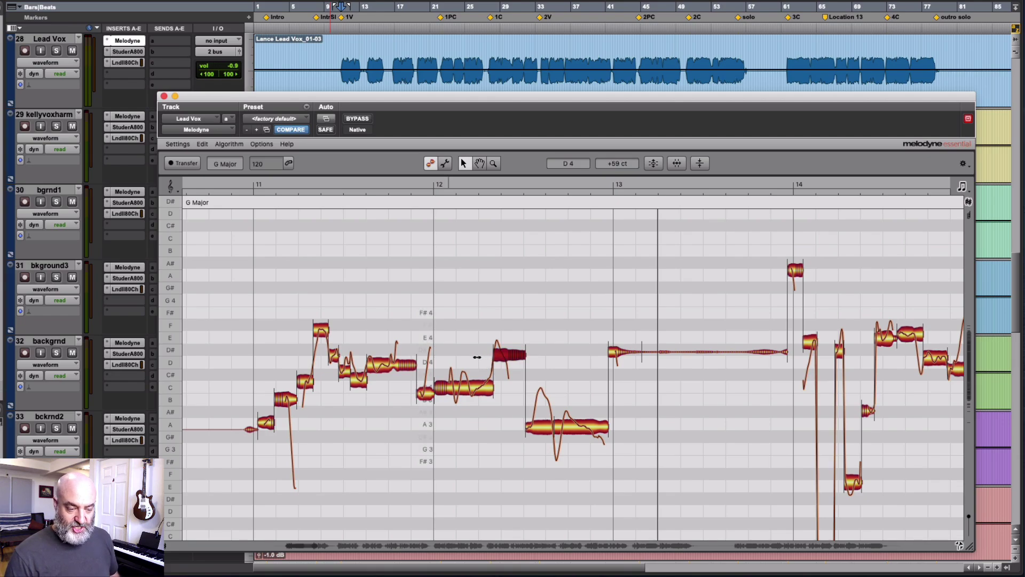
pyautogui.moveTo(481, 356)
pyautogui.mouseDown()
pyautogui.moveTo(470, 356)
pyautogui.moveTo(482, 357)
pyautogui.mouseUp()
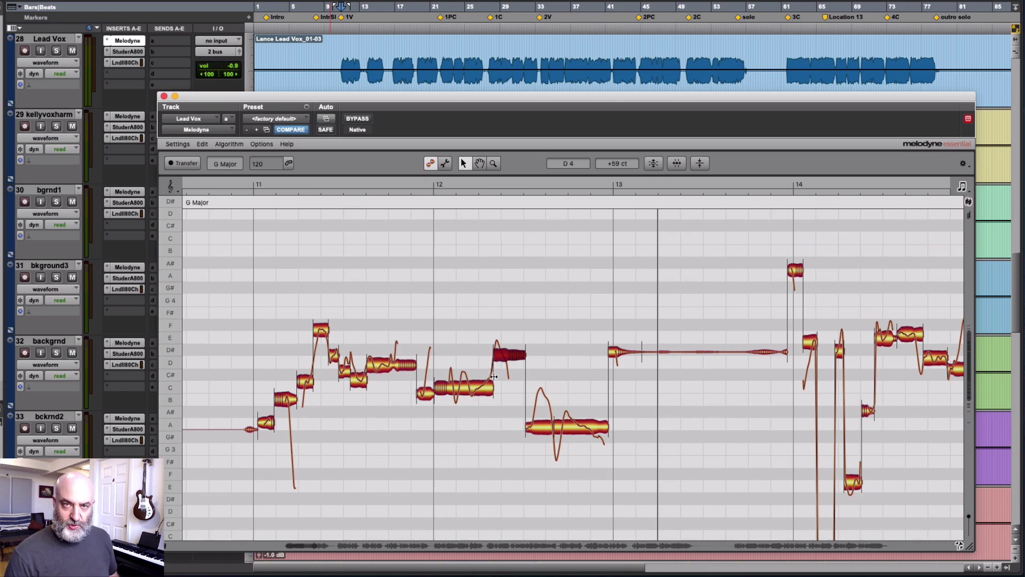
pyautogui.click(490, 382)
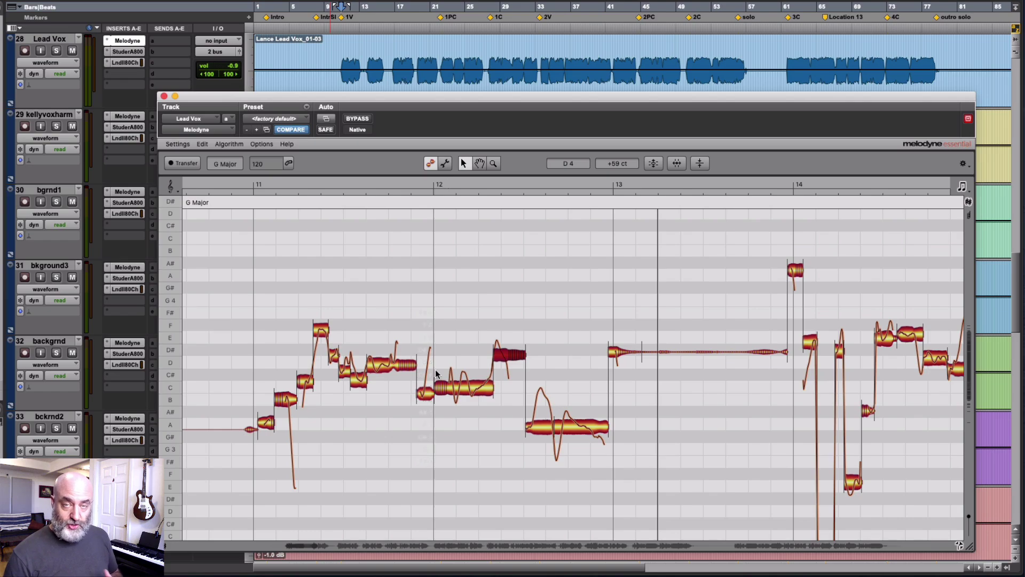
pyautogui.click(459, 389)
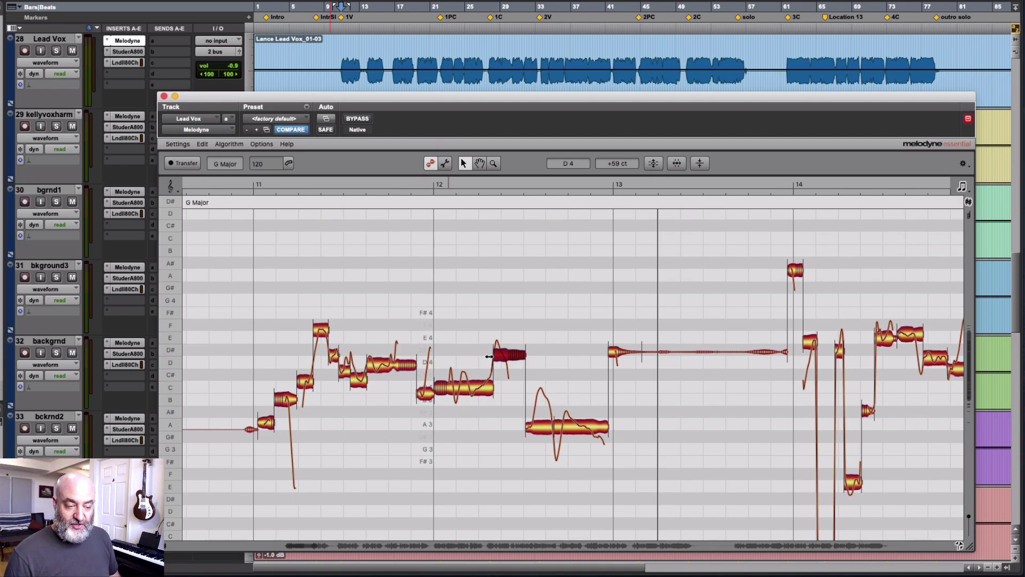
pyautogui.moveTo(479, 356); pyautogui.dragTo(486, 356)
# Try shifting the start of the long A3 note in bar 12, move the preceding D4 note's start earlier, and undo that last move
pyautogui.click(529, 426)
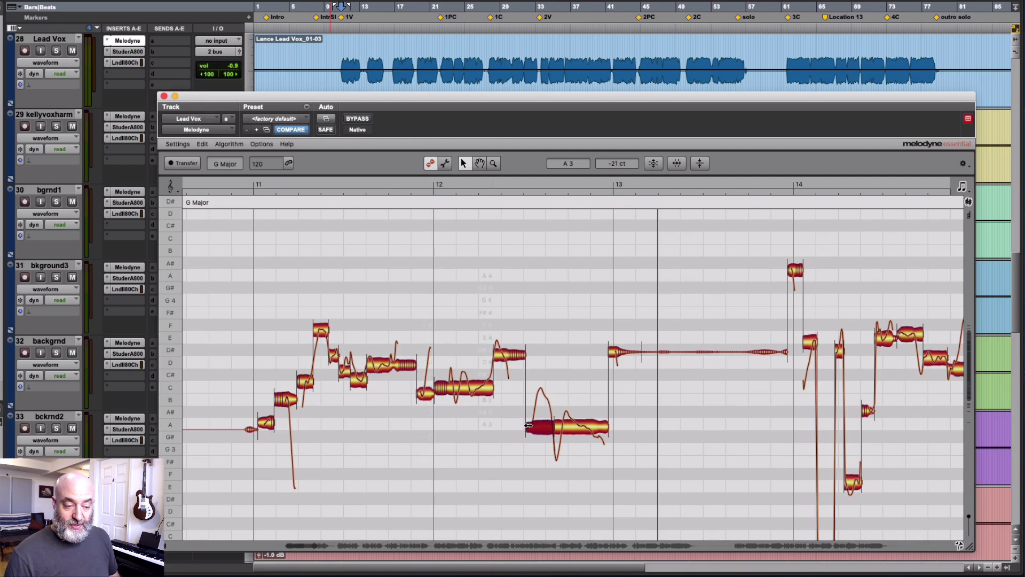
pyautogui.moveTo(528, 425)
pyautogui.mouseDown()
pyautogui.moveTo(549, 426)
pyautogui.moveTo(540, 425)
pyautogui.mouseUp()
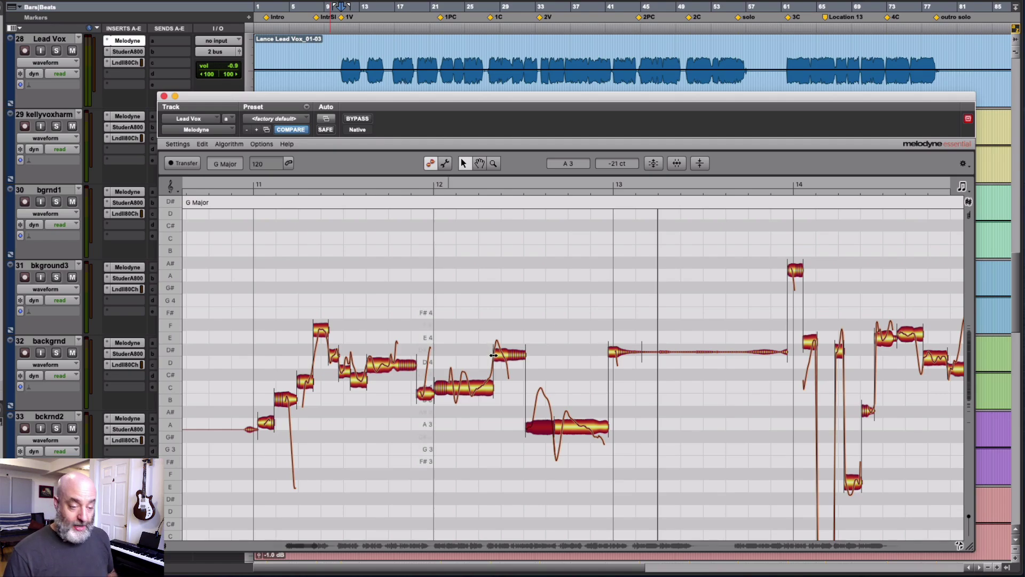
pyautogui.moveTo(494, 359); pyautogui.dragTo(489, 358)
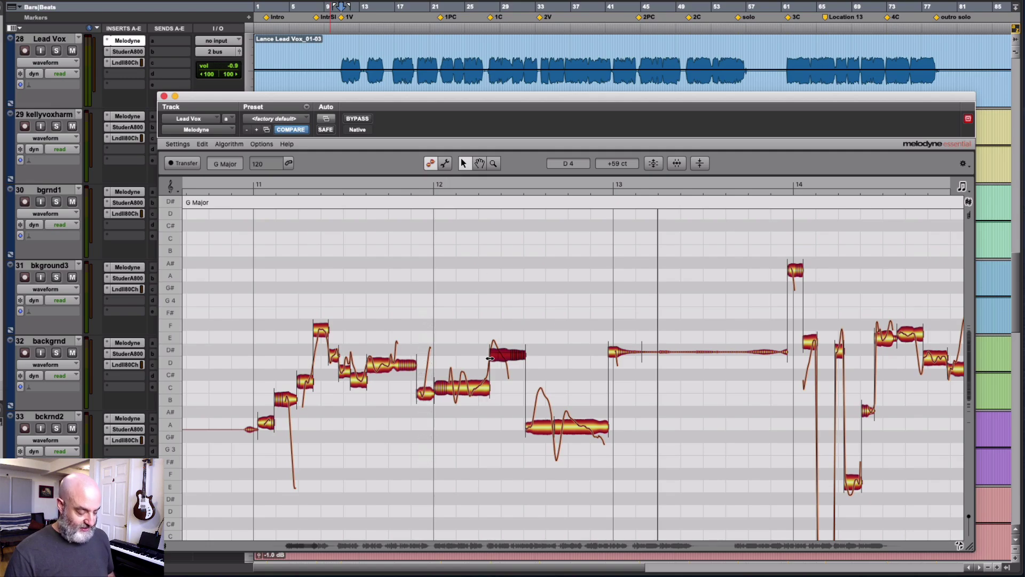
pyautogui.press('super+z')
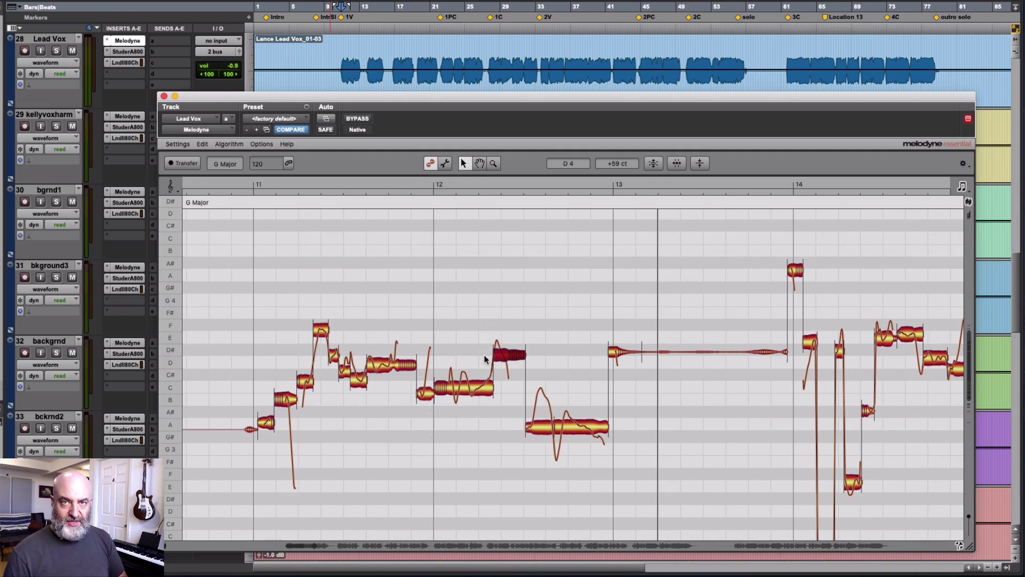
# Preview the Keyboard background for the editor's pitch grid and set it back to Key
pyautogui.click(170, 186)
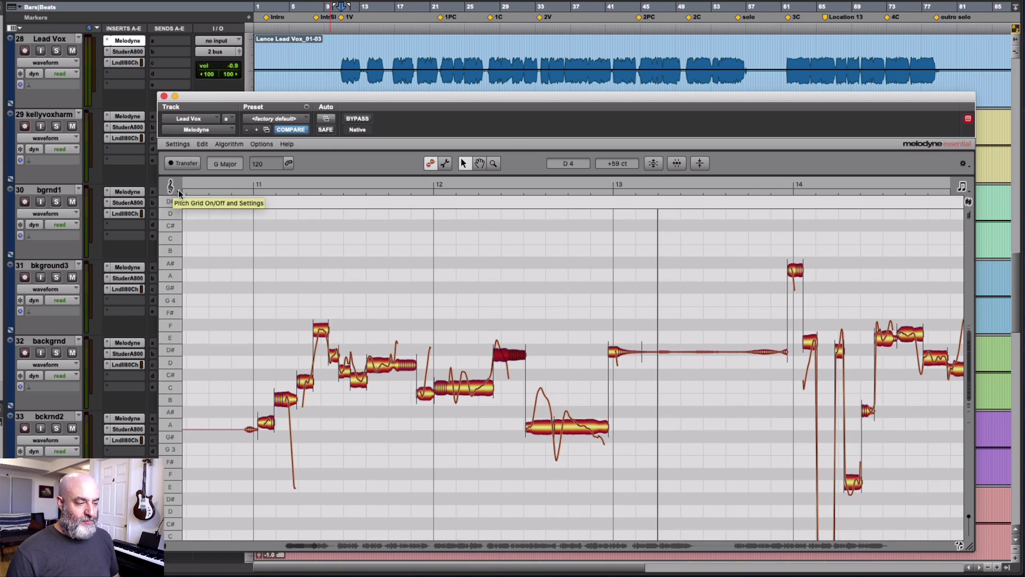
pyautogui.click(179, 190)
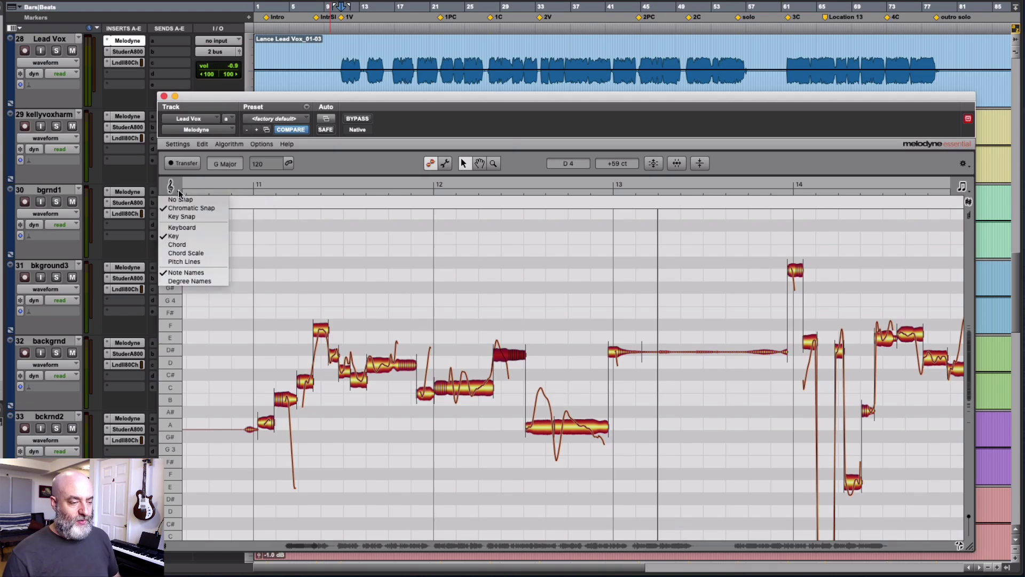
pyautogui.click(179, 228)
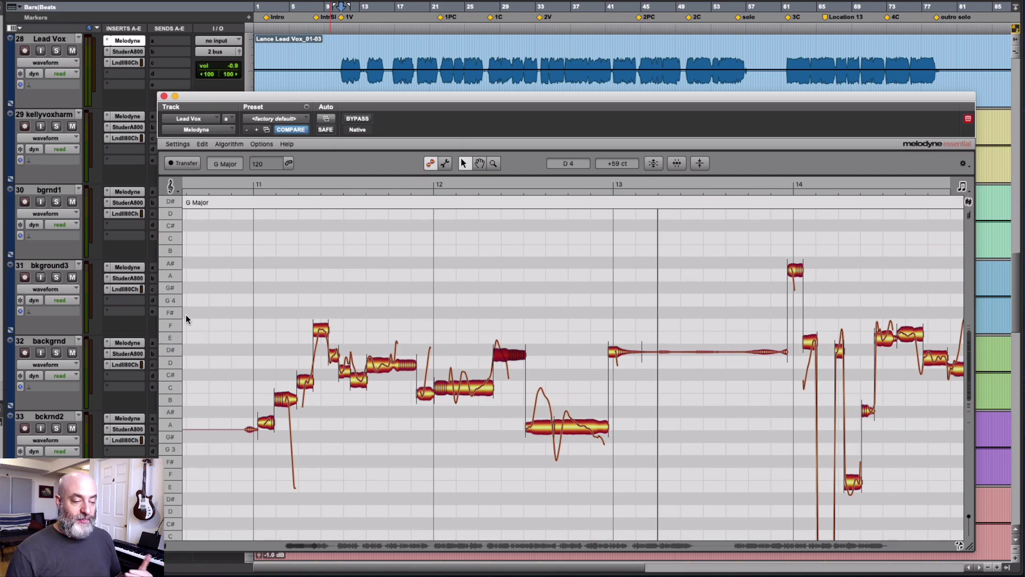
pyautogui.click(172, 187)
pyautogui.click(177, 237)
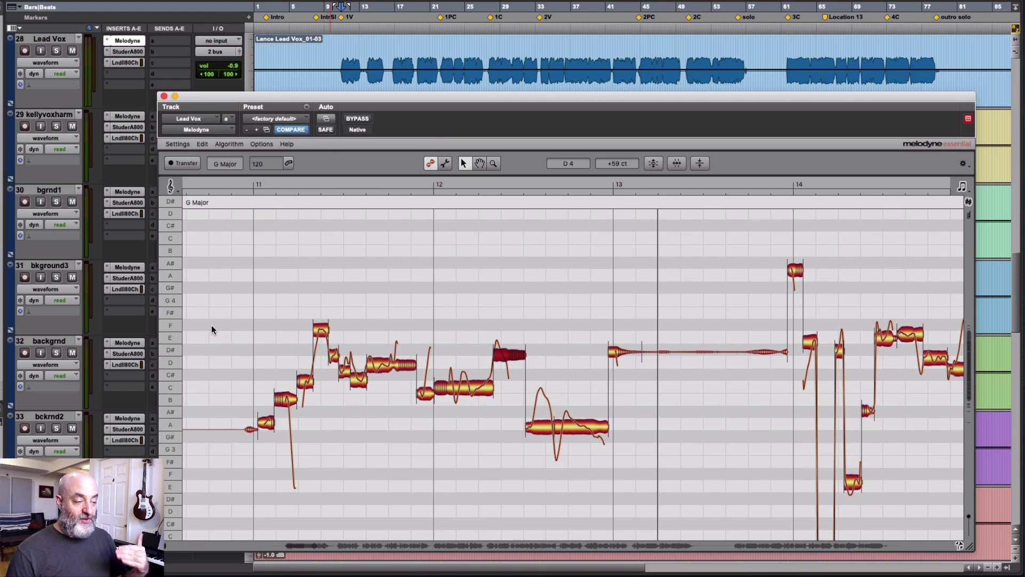
# Preview the Chord, Chord Scale and Pitch Lines backgrounds for the pitch grid and return to Key
pyautogui.click(177, 190)
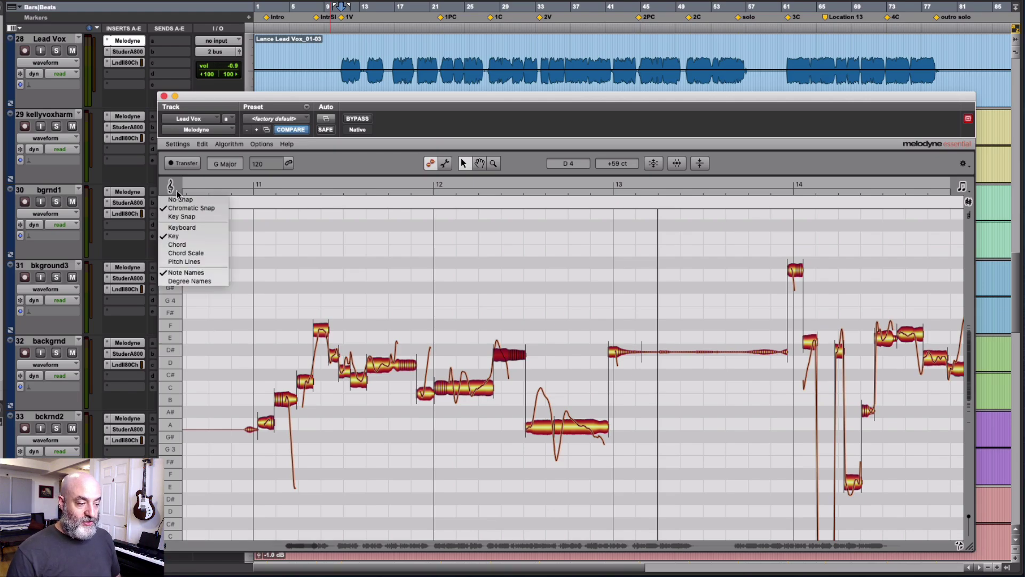
pyautogui.click(187, 246)
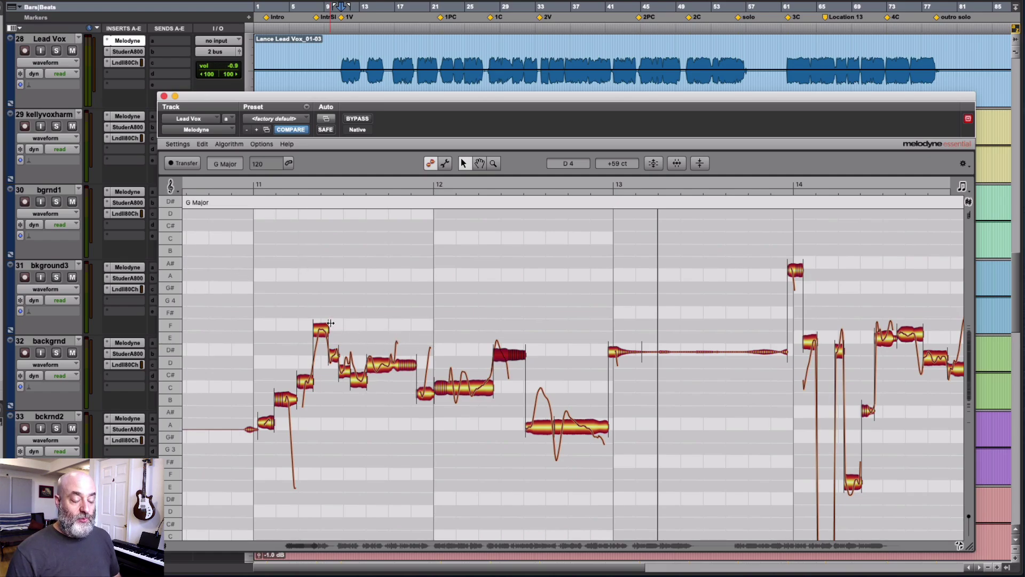
pyautogui.click(178, 191)
pyautogui.click(184, 249)
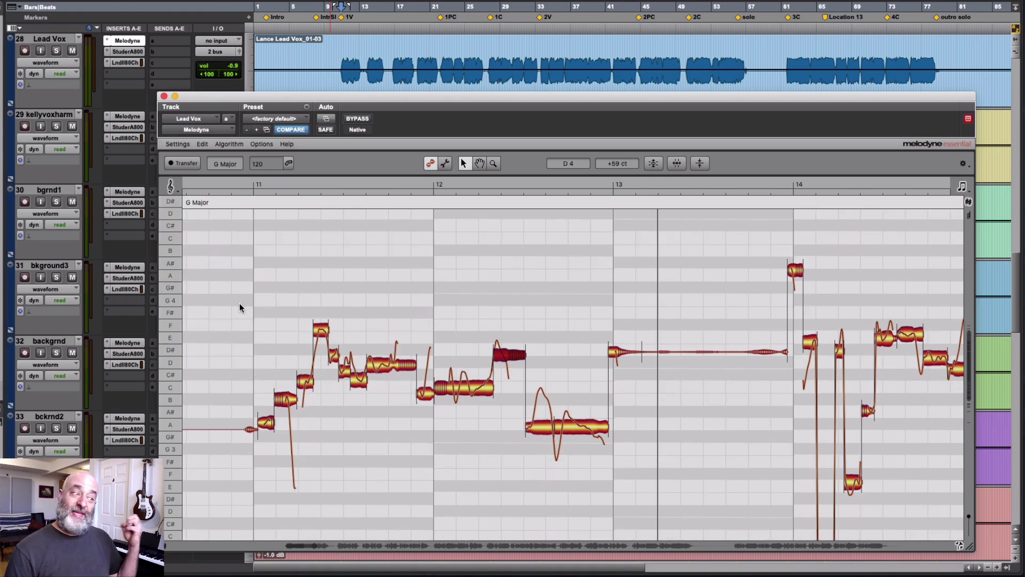
pyautogui.click(178, 189)
pyautogui.click(174, 261)
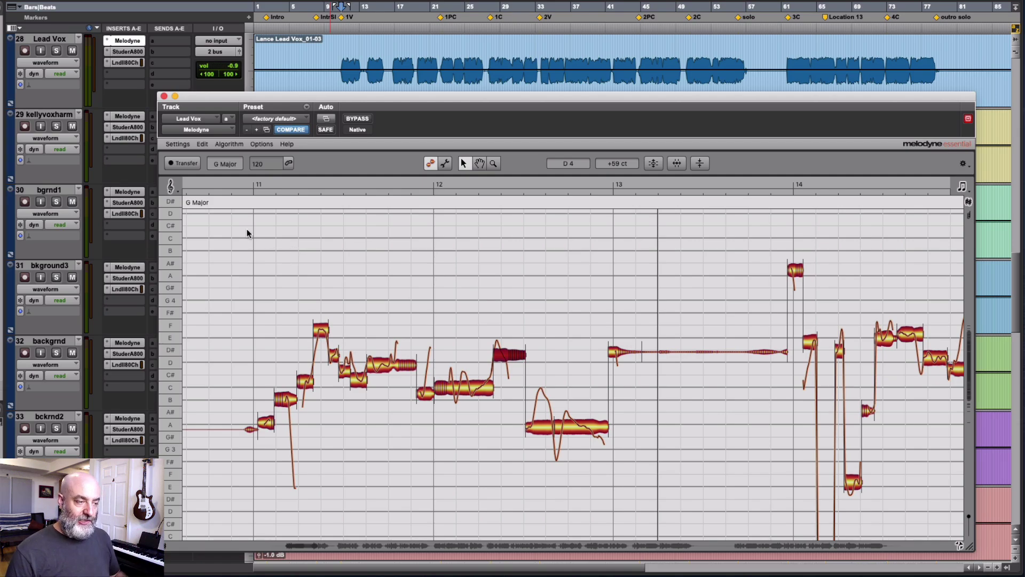
pyautogui.click(175, 190)
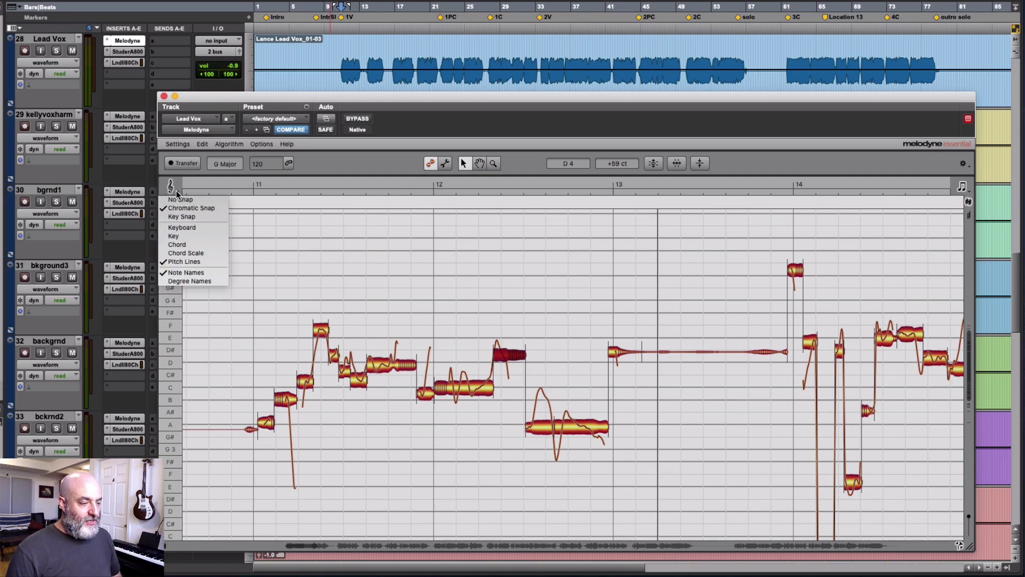
pyautogui.click(176, 236)
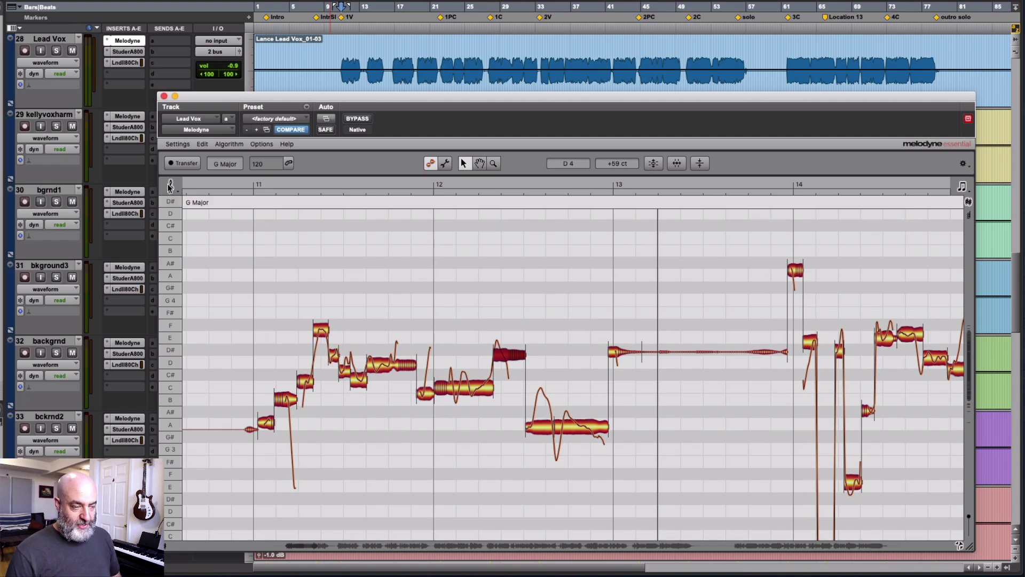
# Try nudging the highest note in bar 11, including with Monitor When Editing Blobs enabled, and disable that option again
pyautogui.click(321, 330)
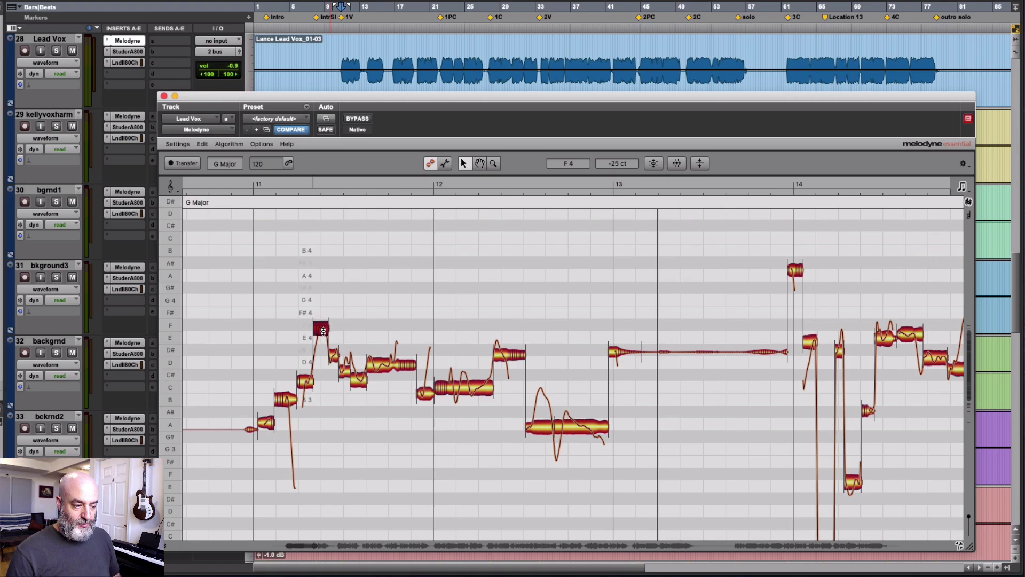
pyautogui.moveTo(323, 331); pyautogui.dragTo(324, 331)
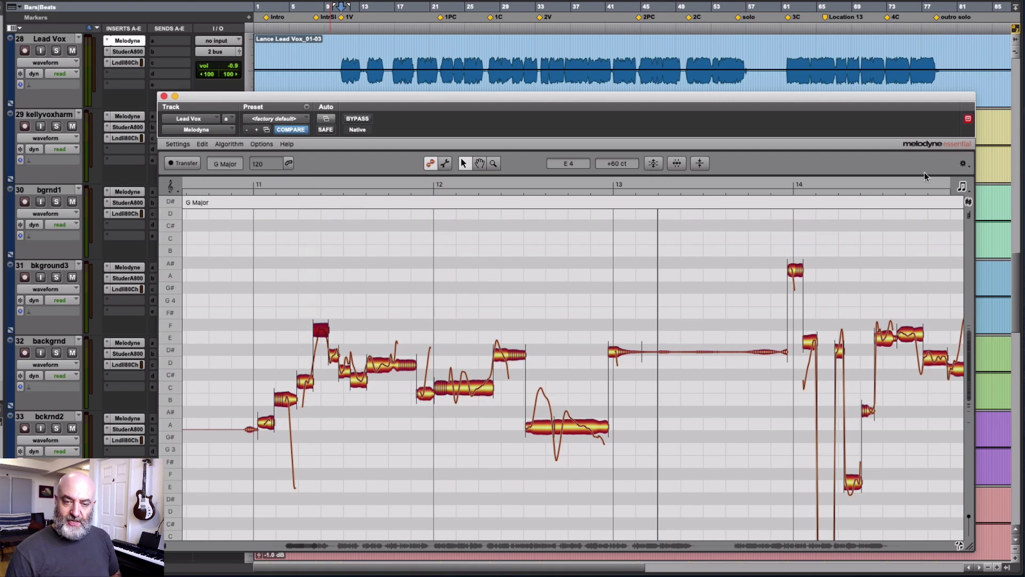
pyautogui.click(964, 165)
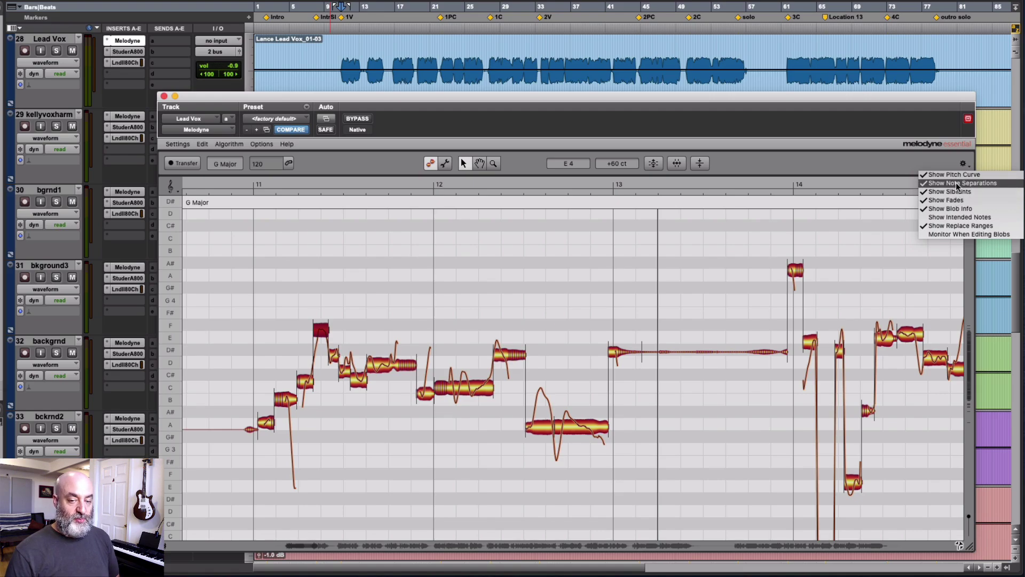
pyautogui.click(954, 232)
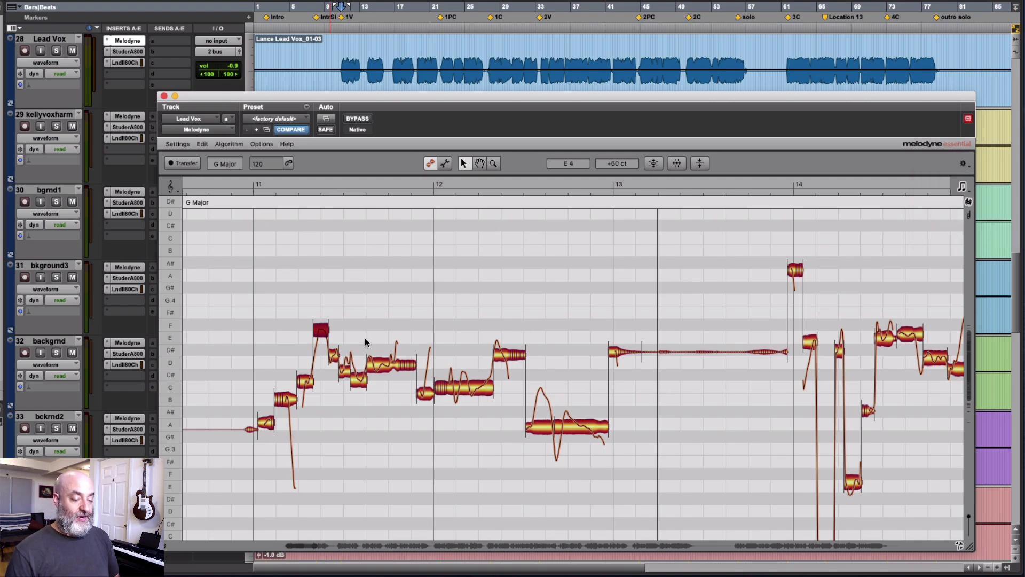
pyautogui.moveTo(321, 330)
pyautogui.mouseDown()
pyautogui.moveTo(322, 300)
pyautogui.moveTo(321, 330)
pyautogui.mouseUp()
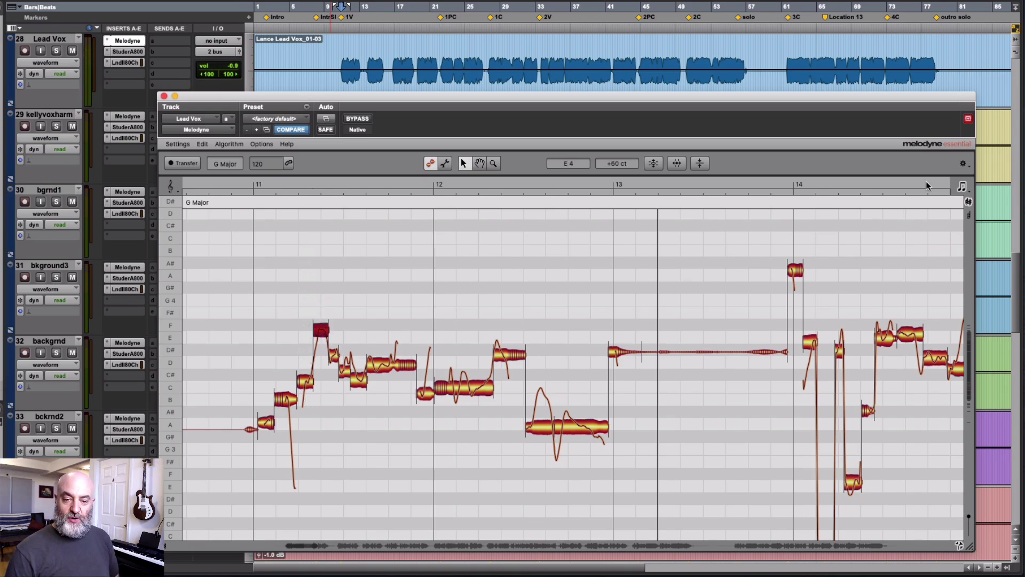
pyautogui.click(970, 162)
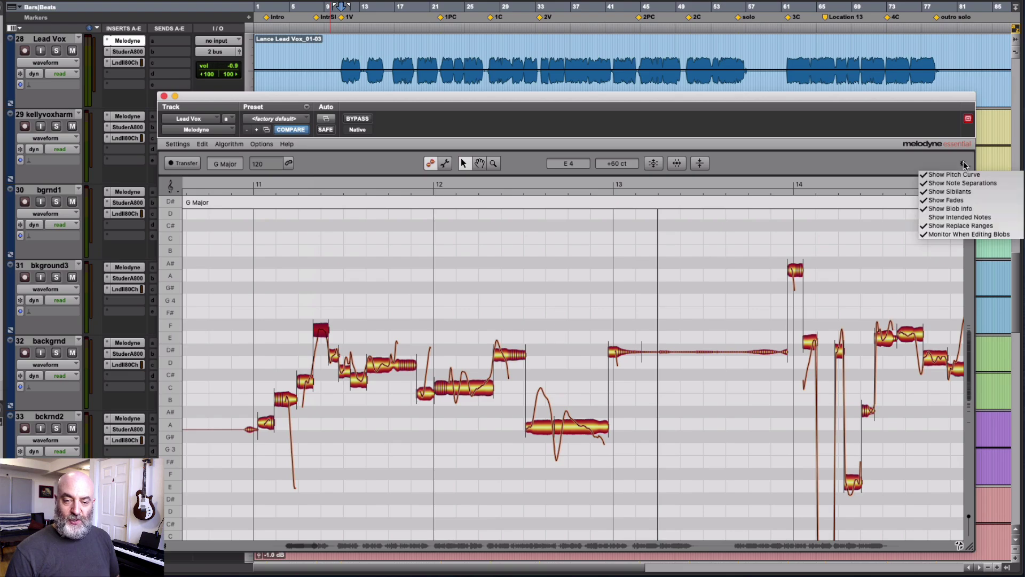
pyautogui.click(954, 230)
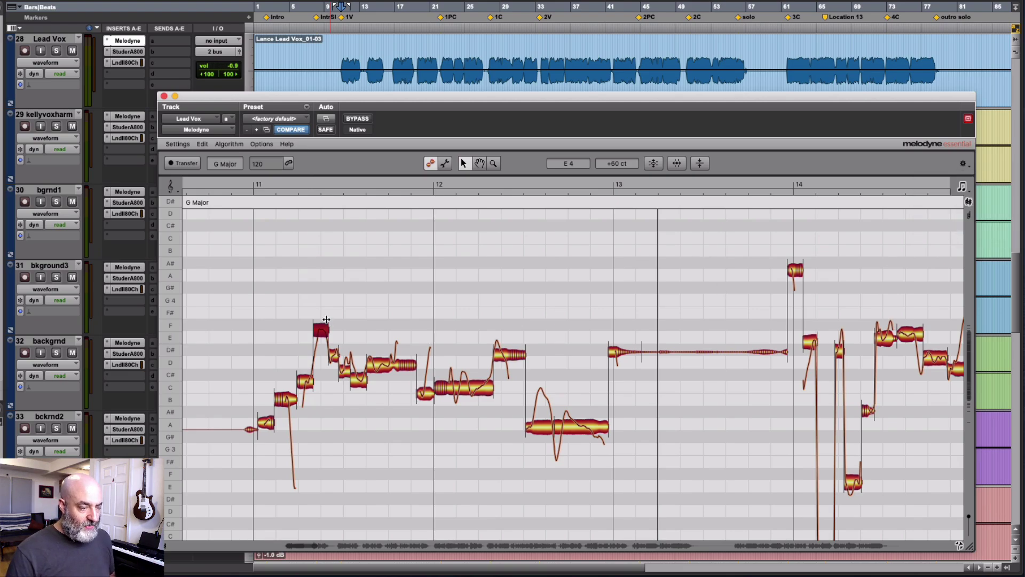
# Try No Snap, Key Snap and the Chord background with Chord Snap, and return the pitch grid to Key with Key Snap
pyautogui.click(171, 188)
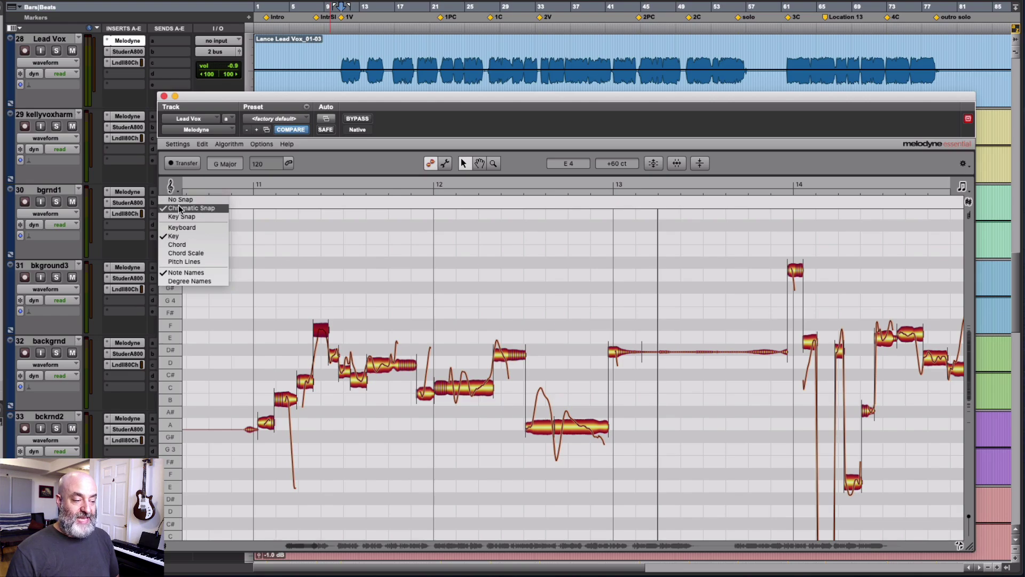
pyautogui.click(180, 208)
pyautogui.click(177, 194)
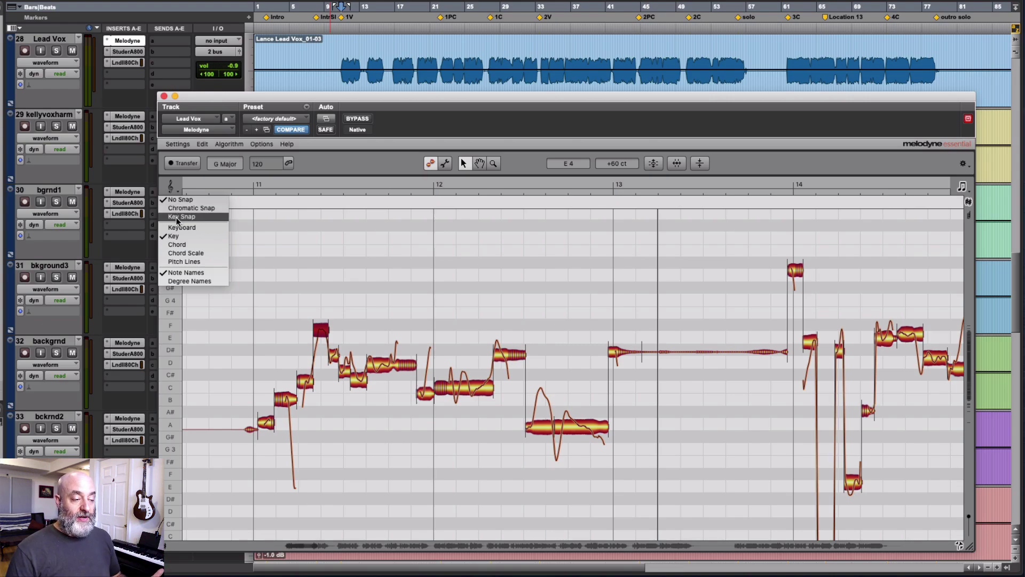
pyautogui.click(177, 219)
pyautogui.click(175, 191)
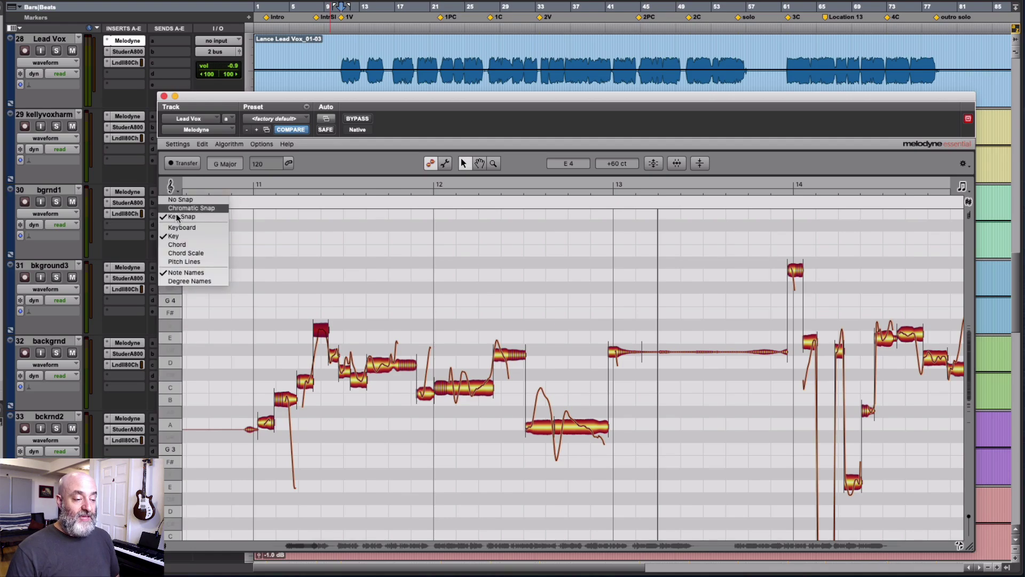
pyautogui.click(178, 244)
pyautogui.click(175, 188)
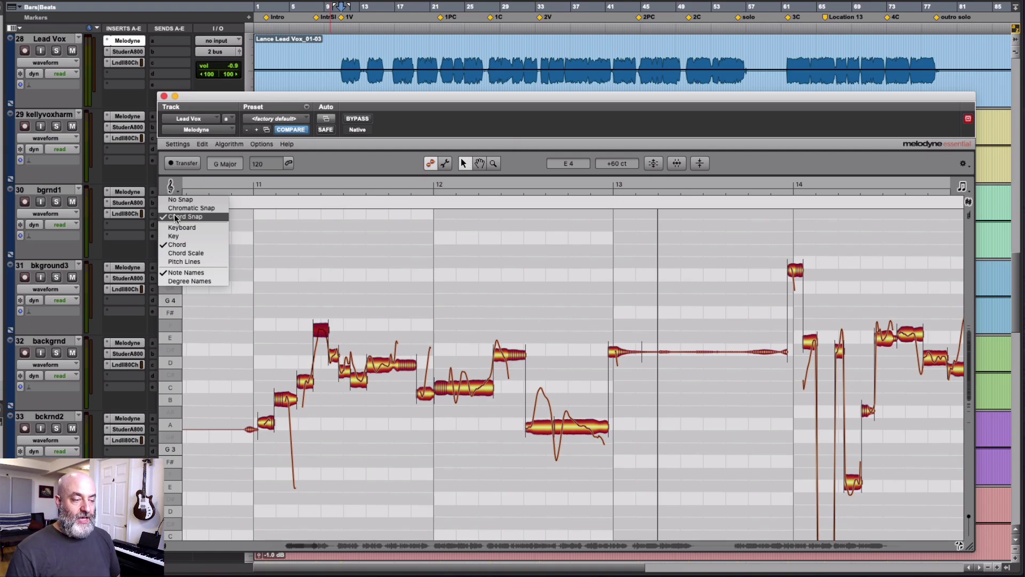
pyautogui.click(174, 236)
# Set pitch snapping to Chromatic Snap and raise the highest note in bar 11 by three semitones to G#4
pyautogui.click(173, 188)
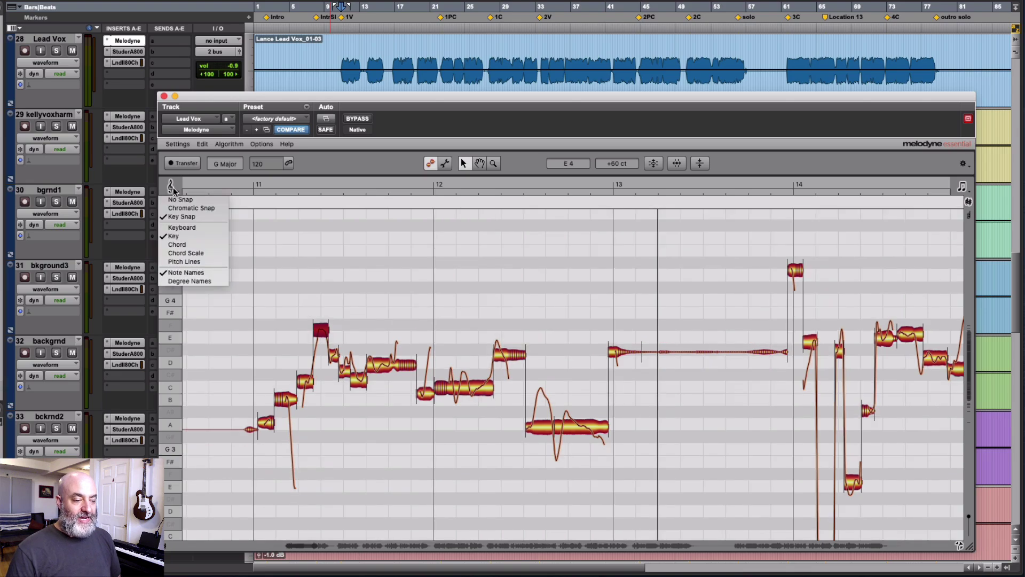
pyautogui.click(181, 208)
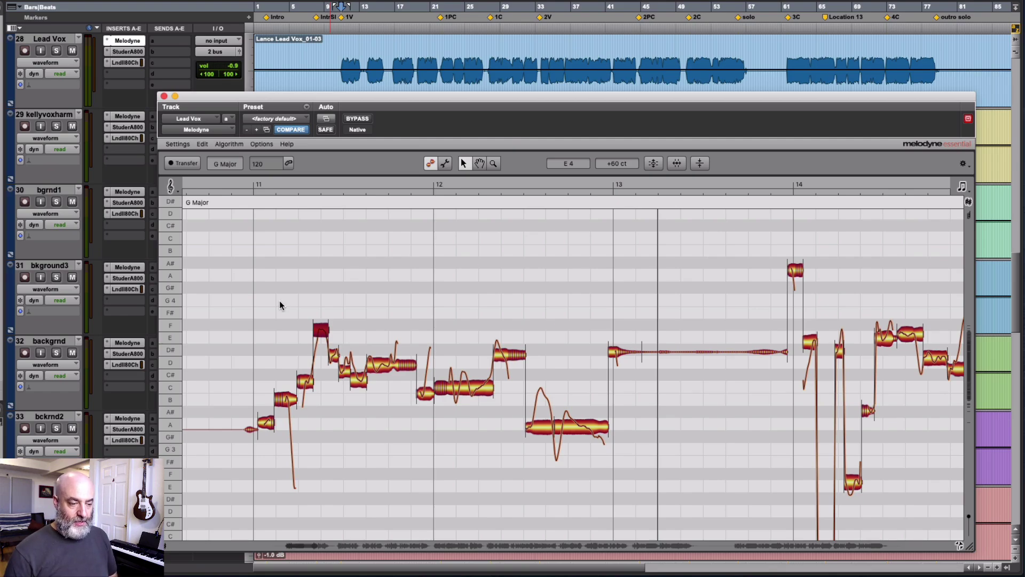
pyautogui.click(319, 331)
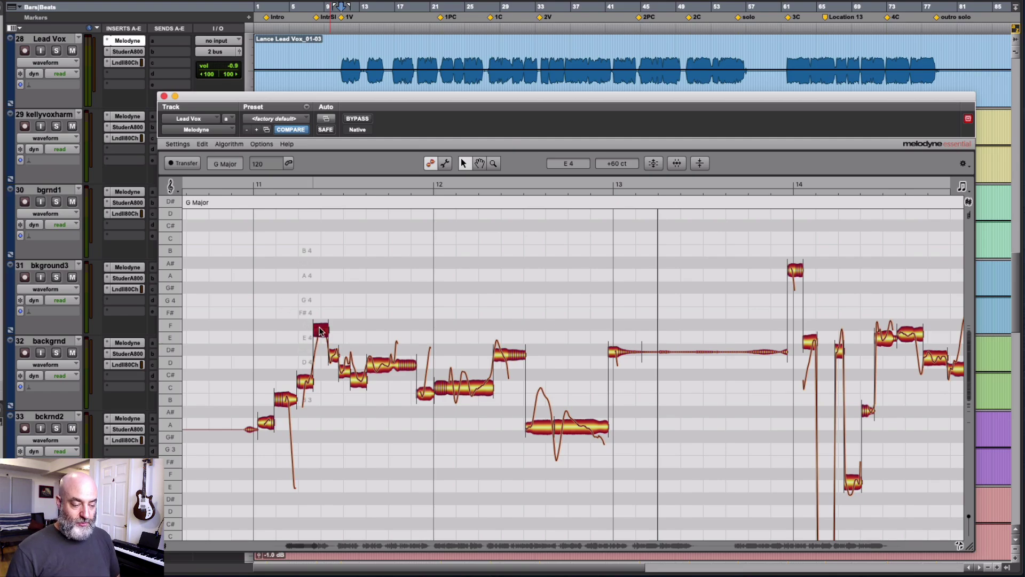
pyautogui.moveTo(319, 331); pyautogui.dragTo(322, 293)
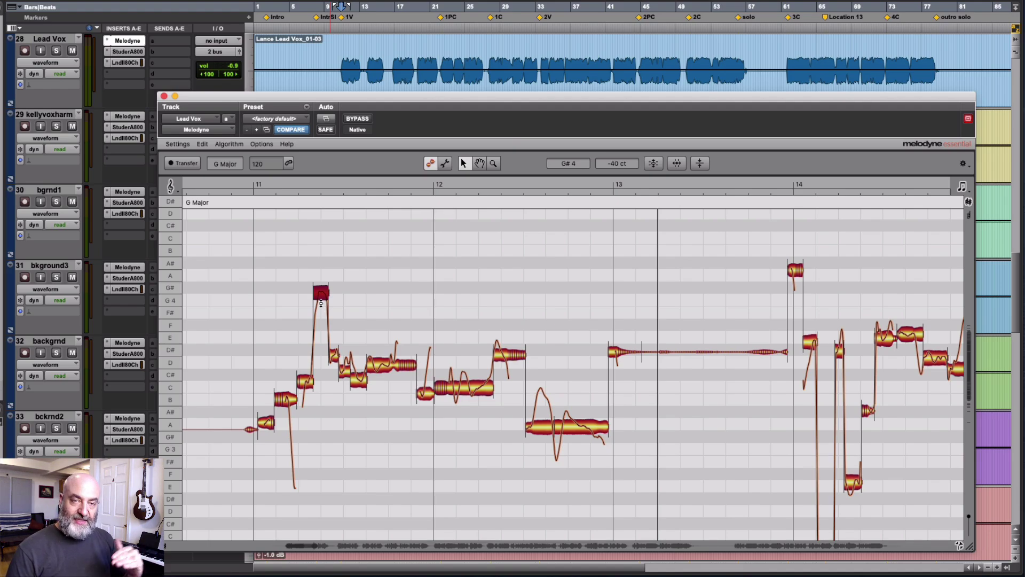
# Undo the three-semitone raise of the highest note in bar 11
pyautogui.press('super+z')
pyautogui.press('super+z')
pyautogui.press('super+z')
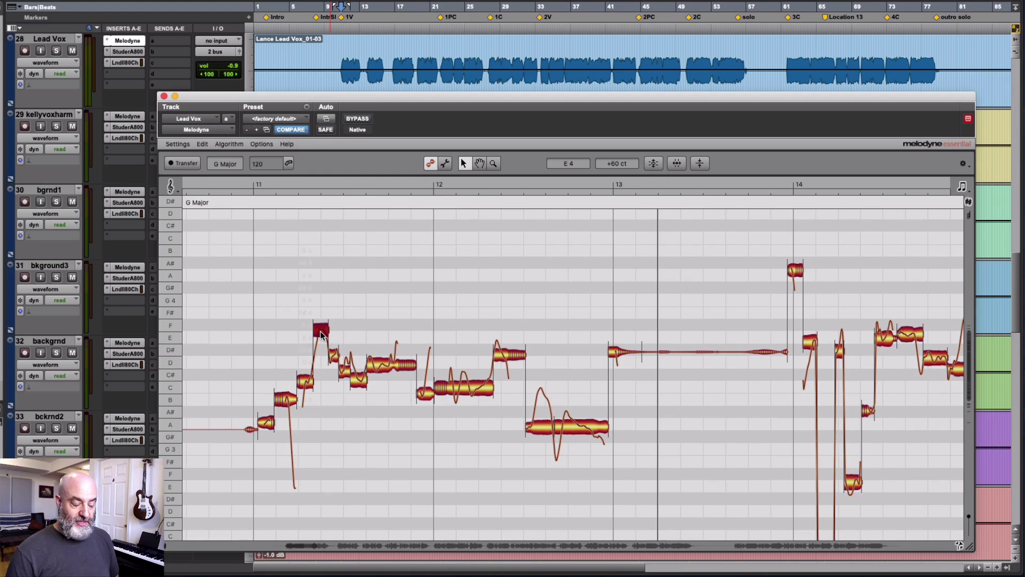
# Snap the highest note in bar 11 to E4 at 0 cents and clear the selection
pyautogui.moveTo(321, 334)
pyautogui.mouseDown()
pyautogui.moveTo(320, 350)
pyautogui.moveTo(321, 306)
pyautogui.moveTo(319, 337)
pyautogui.mouseUp()
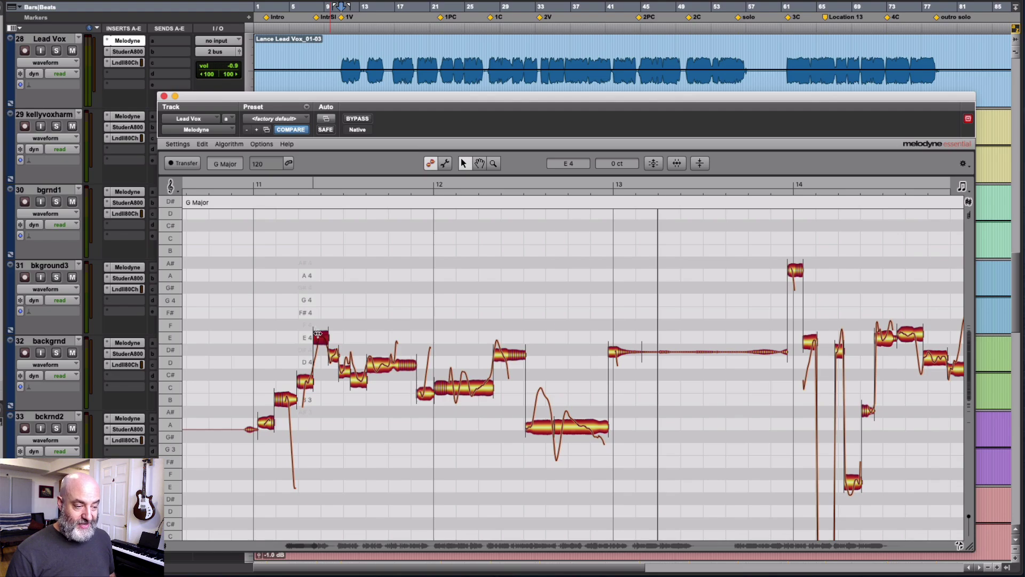
pyautogui.moveTo(321, 340); pyautogui.dragTo(323, 336)
pyautogui.doubleClick(324, 336)
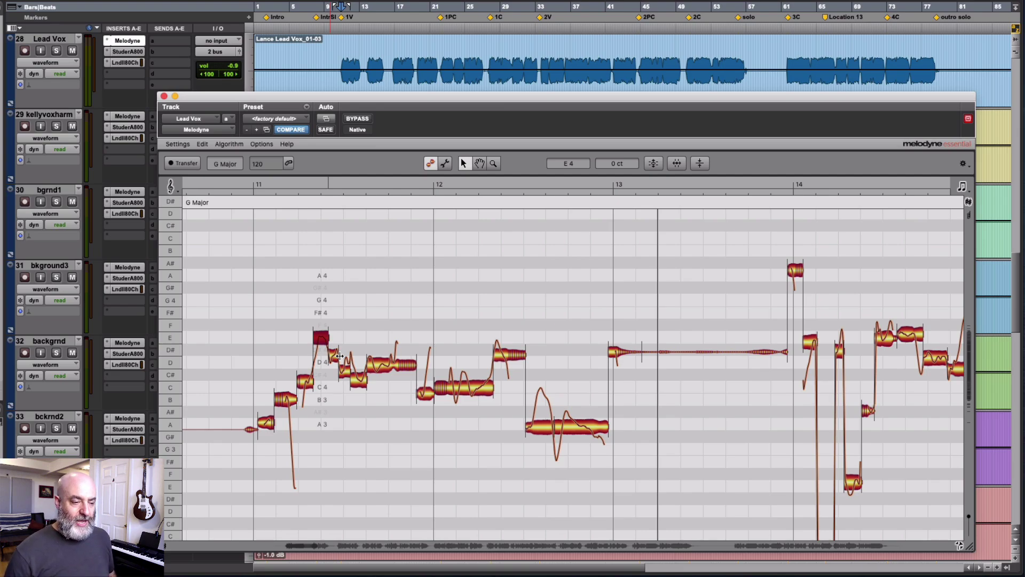
pyautogui.click(387, 270)
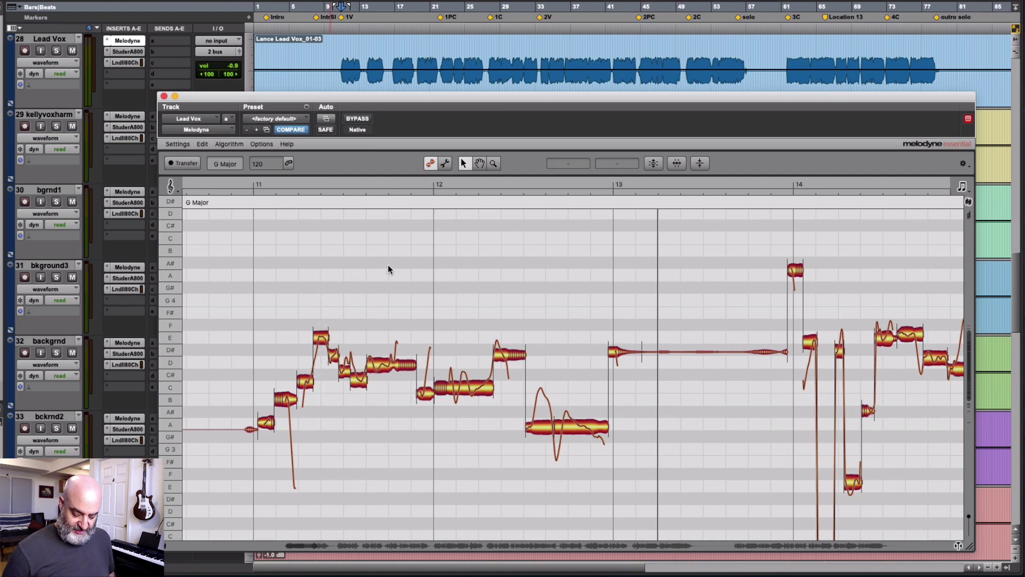
# Recall memory location 13 and play back the lead vocal phrase around bars 67 and 68
pyautogui.press('KP_Decimal')
pyautogui.press('KP_1')
pyautogui.press('KP_3')
pyautogui.press('KP_Decimal')
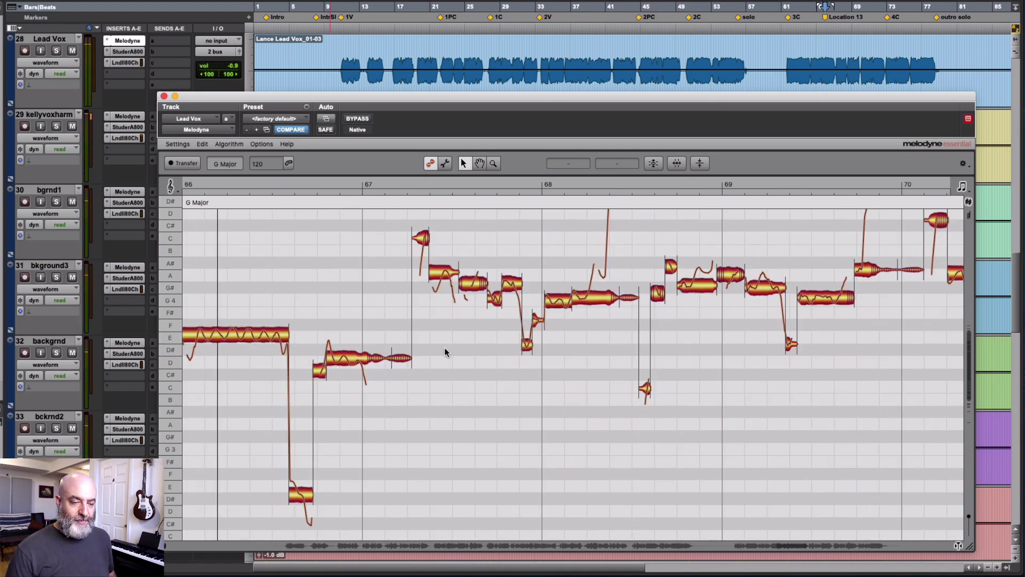
pyautogui.scroll(3, 444, 347)
pyautogui.hscroll(2, 452, 348)
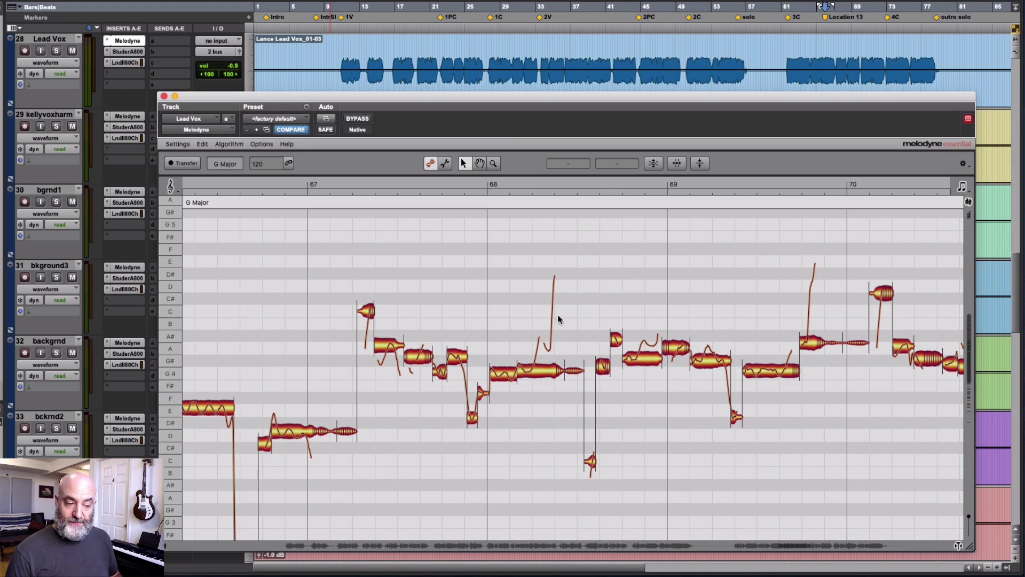
pyautogui.click(531, 373)
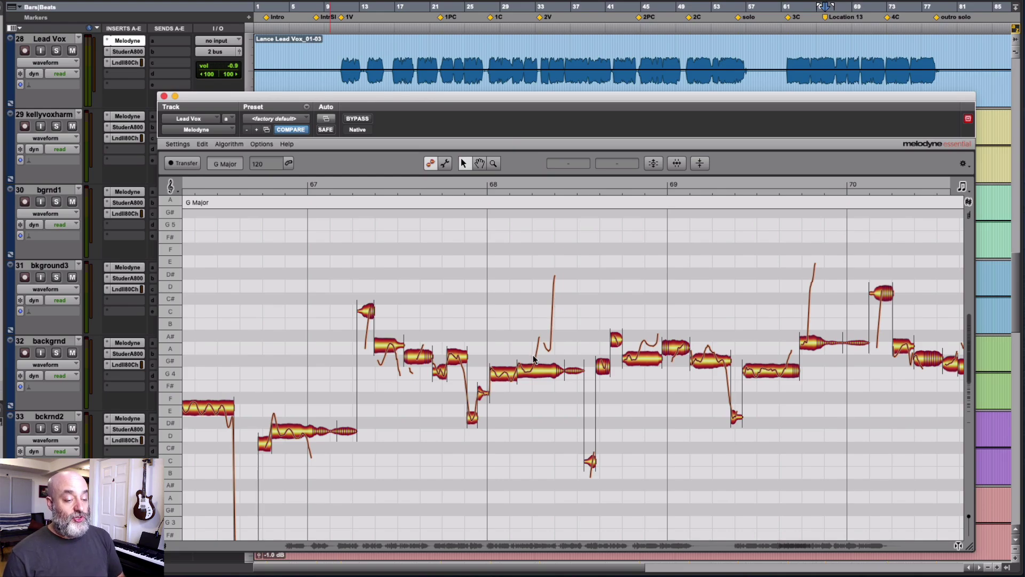
pyautogui.click(448, 182)
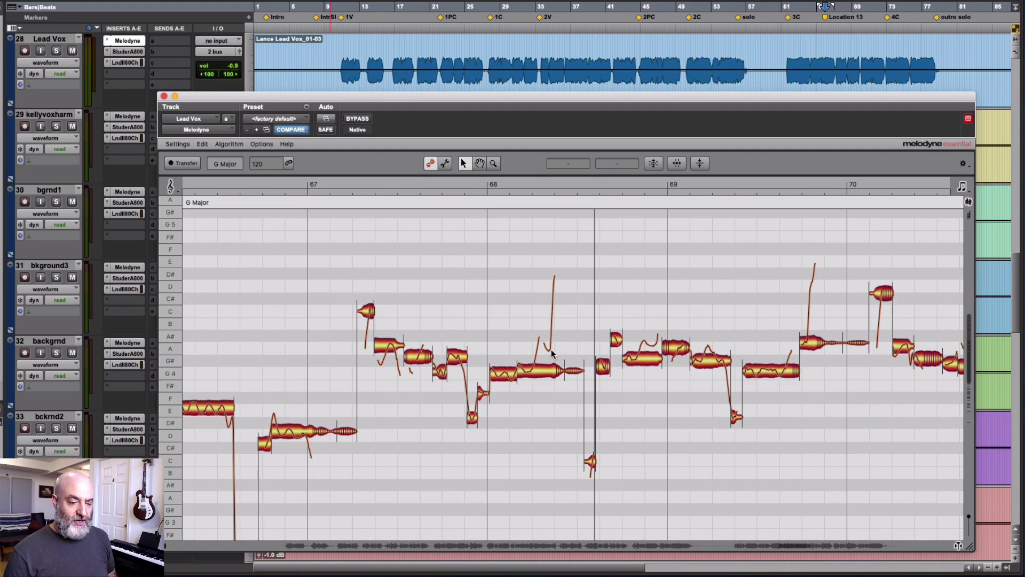
# Split the long G4 note in bar 68 into three parts, raising the second to A4 and the third to D5
pyautogui.click(543, 370)
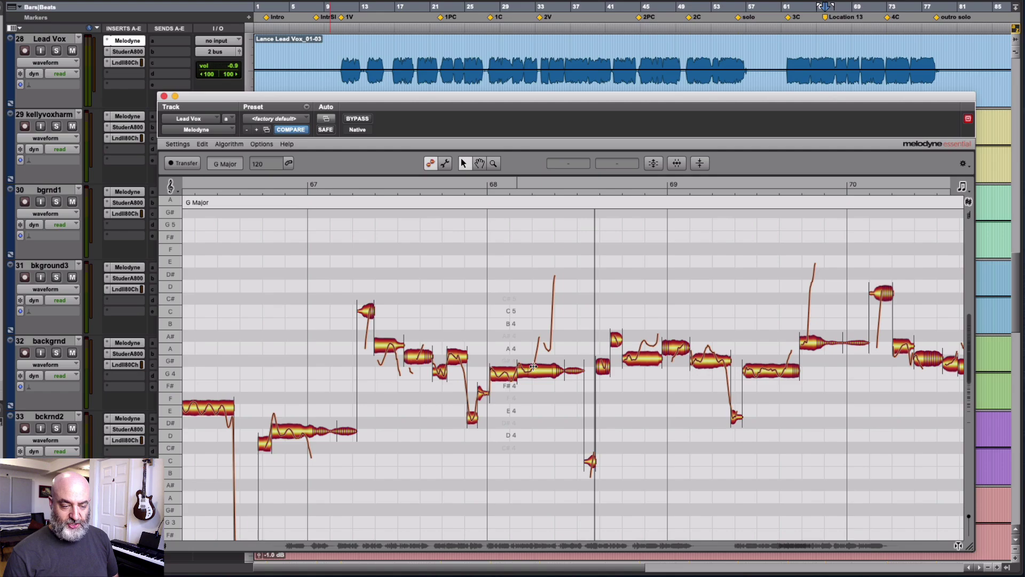
pyautogui.moveTo(533, 365); pyautogui.dragTo(542, 344)
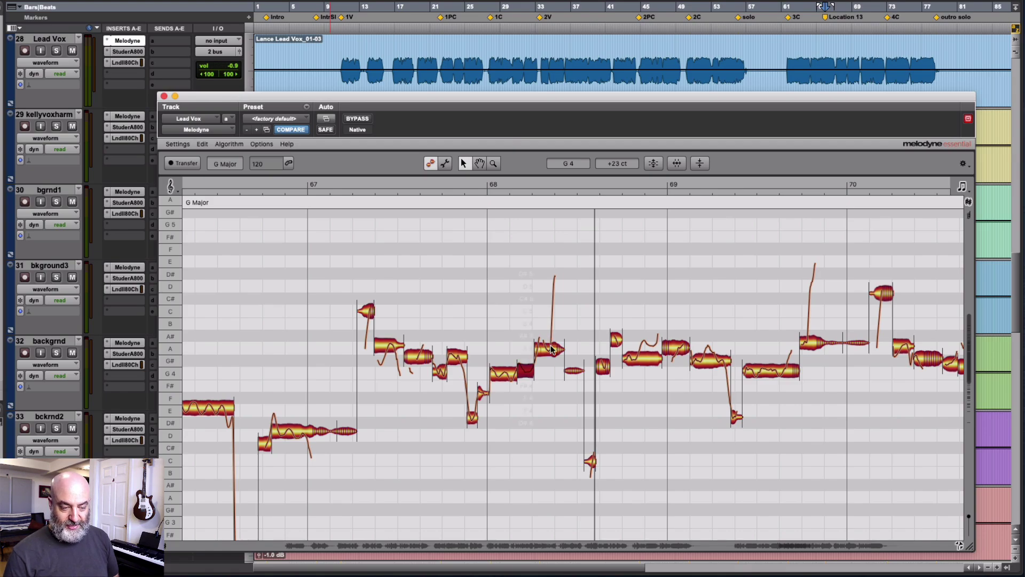
pyautogui.click(551, 346)
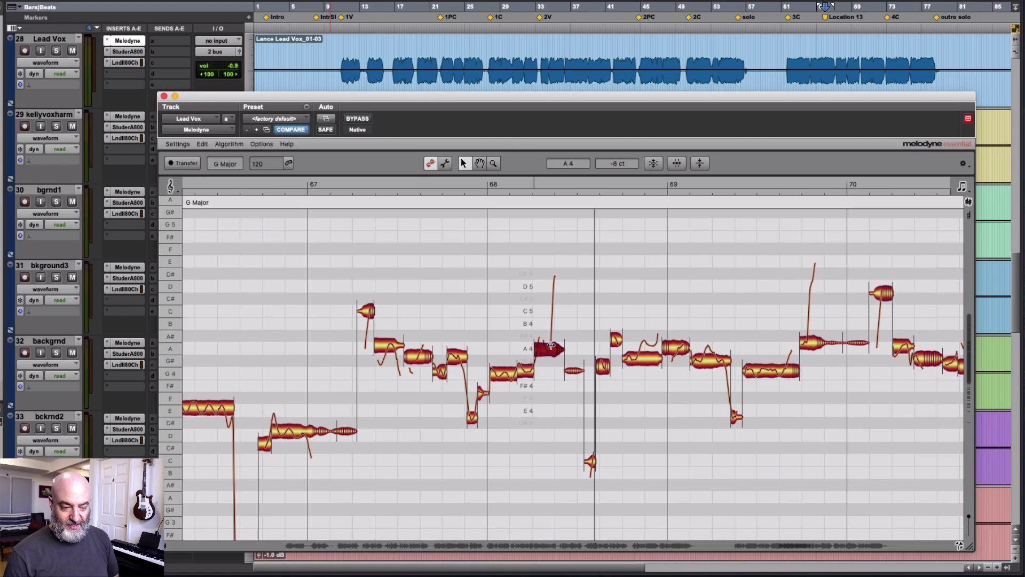
pyautogui.moveTo(551, 346); pyautogui.dragTo(558, 288)
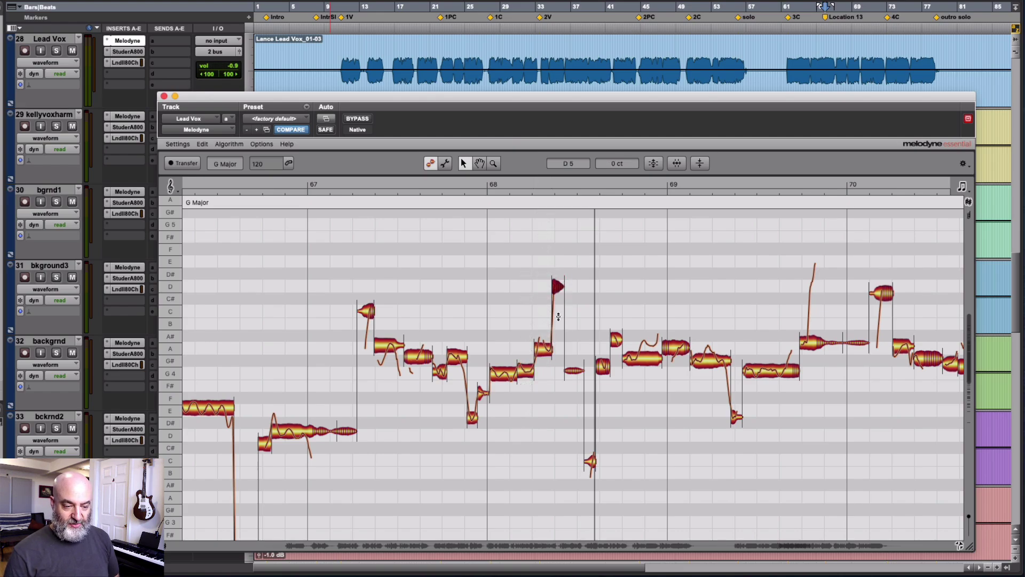
# Centre the A4 part in bar 68 and the G4 notes before it at 0 cents, and play back the phrase
pyautogui.click(543, 347)
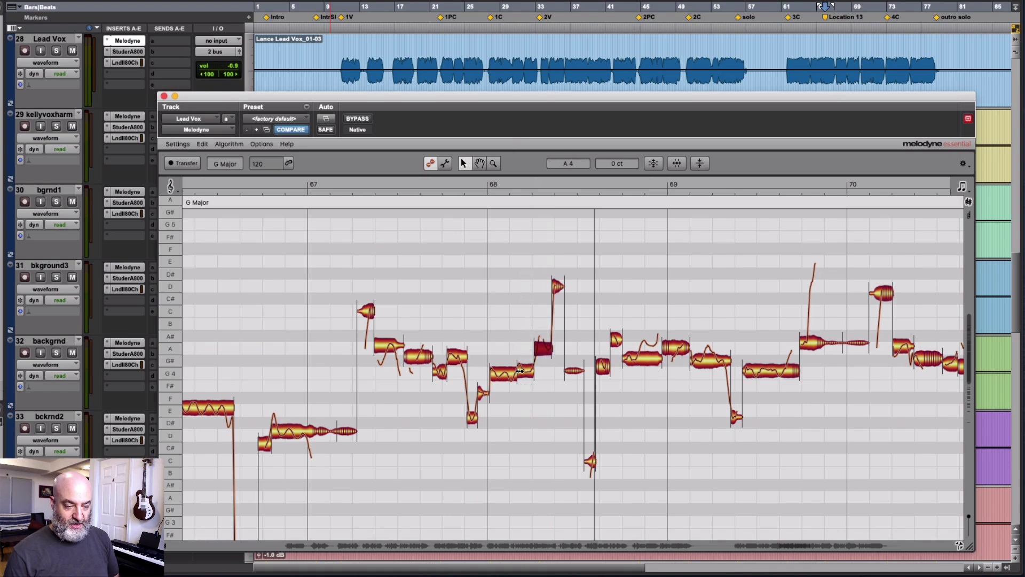
pyautogui.click(519, 371)
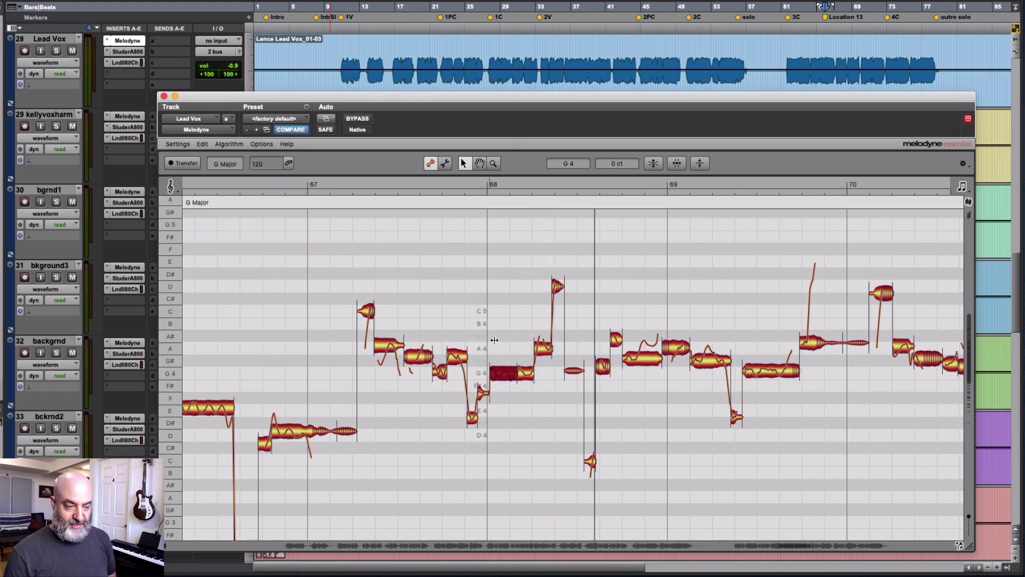
pyautogui.click(431, 182)
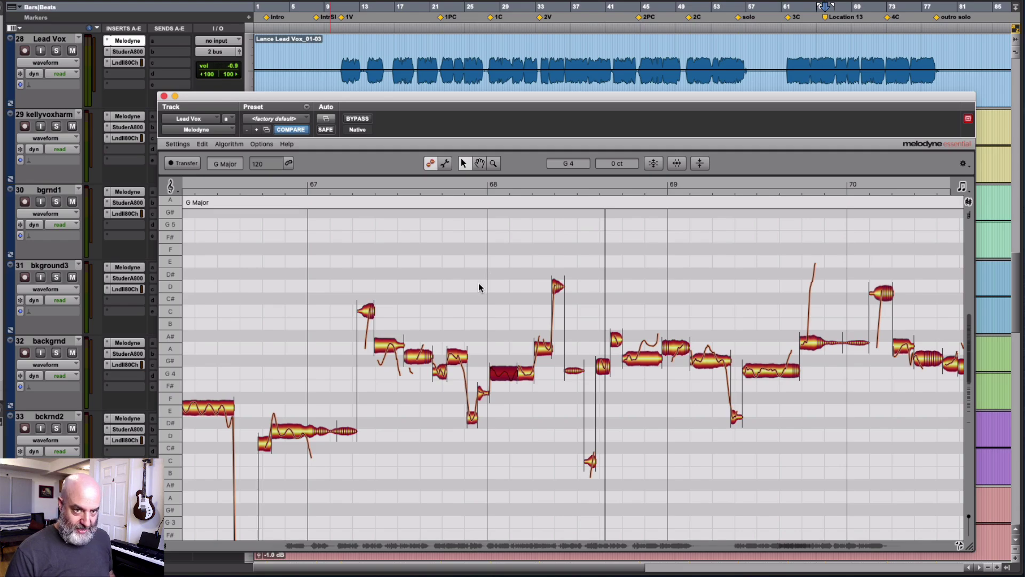
# In Note Assignment Mode, activate the potential note directly after the long sustained E4 note in bar 66
pyautogui.hscroll(-5, 479, 283)
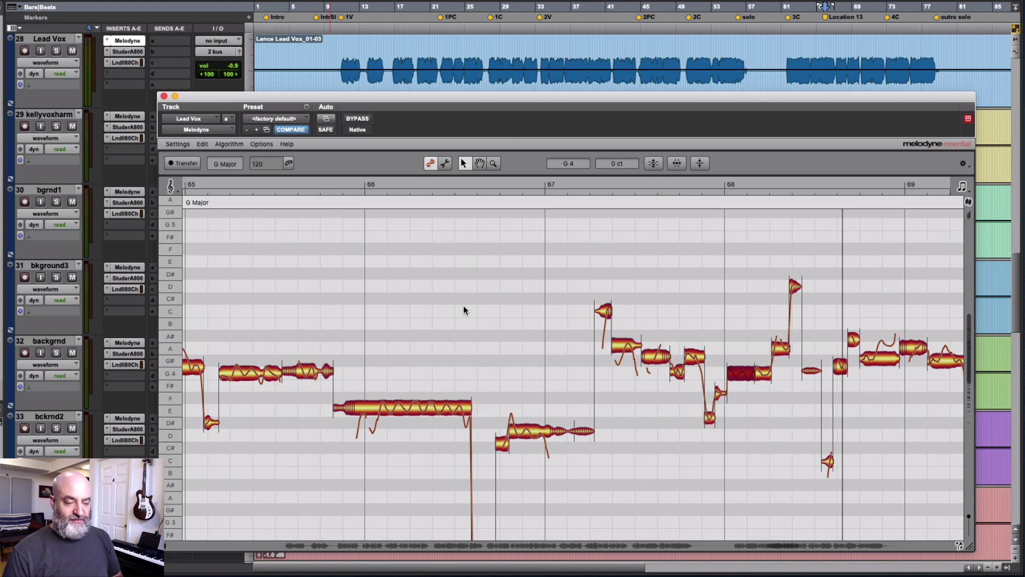
pyautogui.click(431, 408)
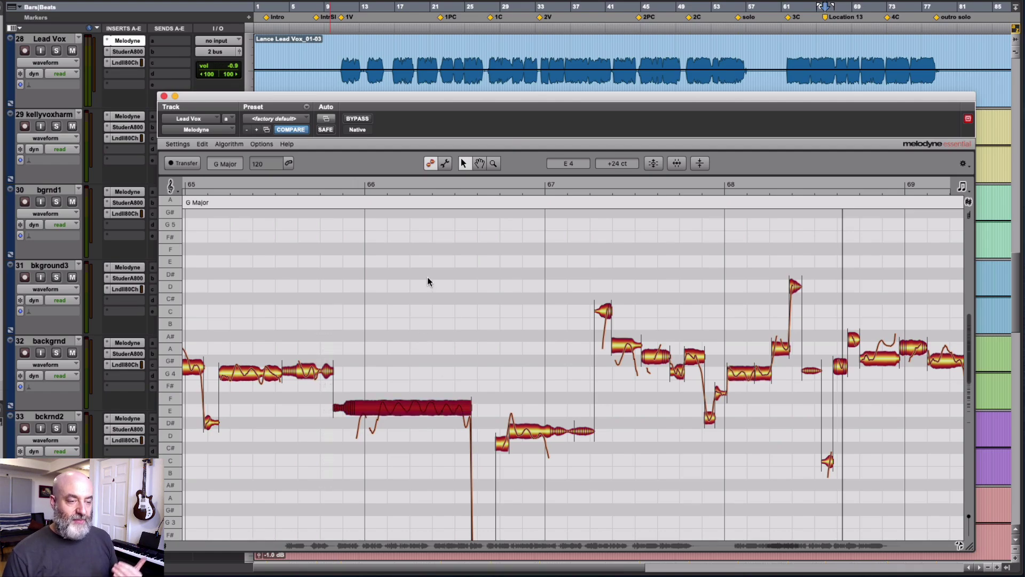
pyautogui.click(431, 164)
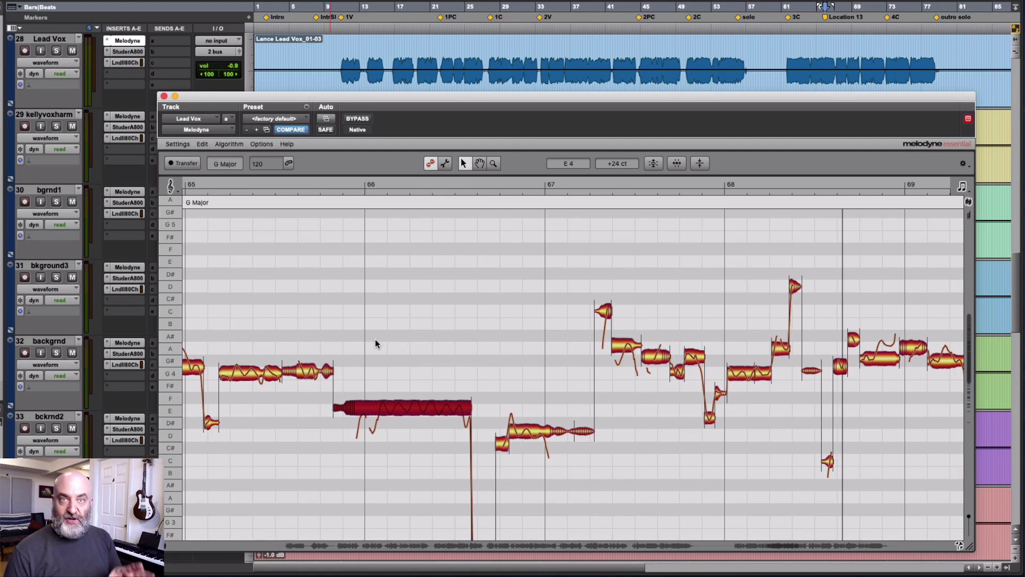
pyautogui.click(447, 165)
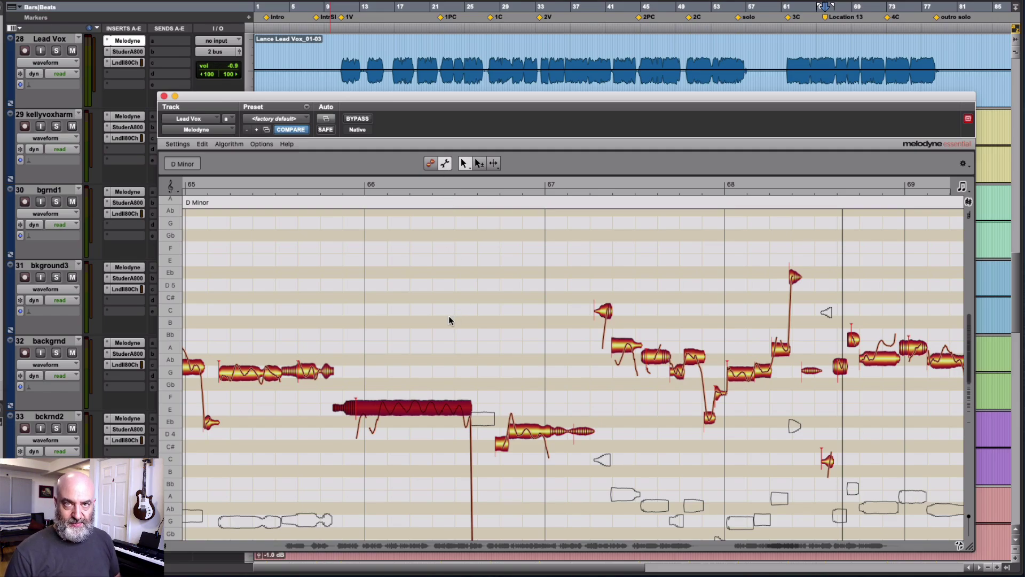
pyautogui.scroll(-3, 449, 320)
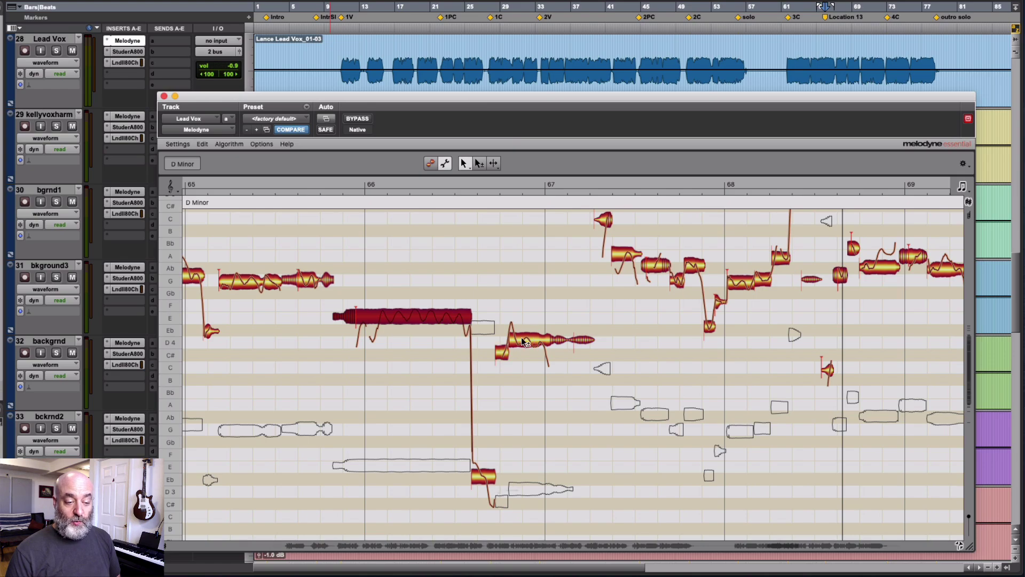
pyautogui.click(483, 327)
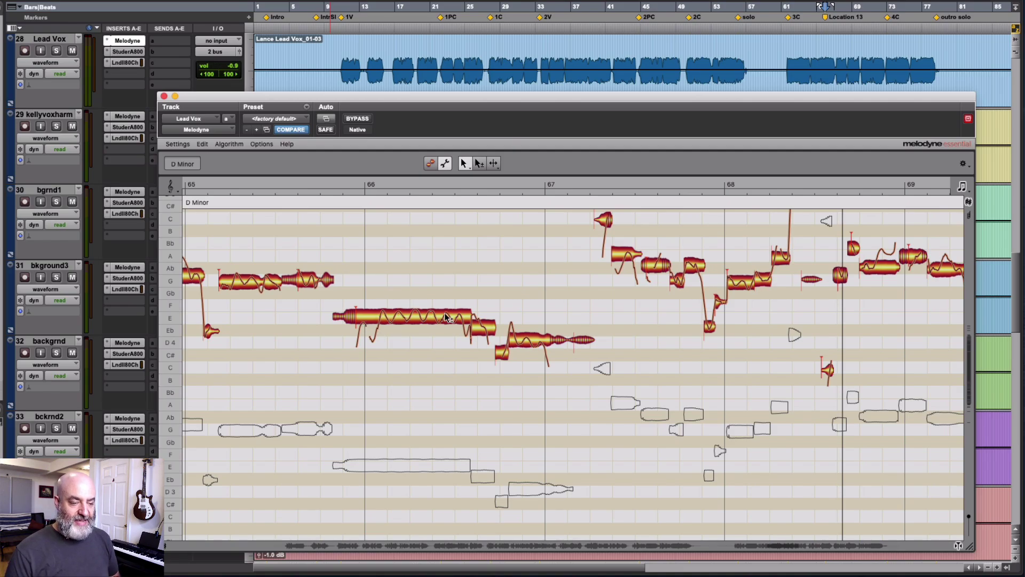
# Separate the sustained E4 note in bar 66 as trills and return to editing mode
pyautogui.click(418, 318)
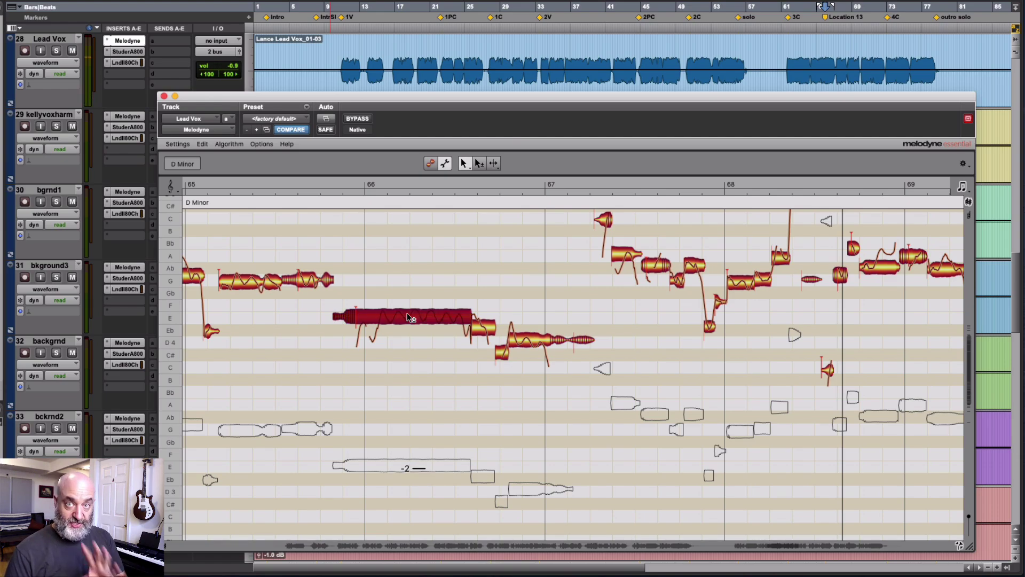
pyautogui.rightClick(408, 317)
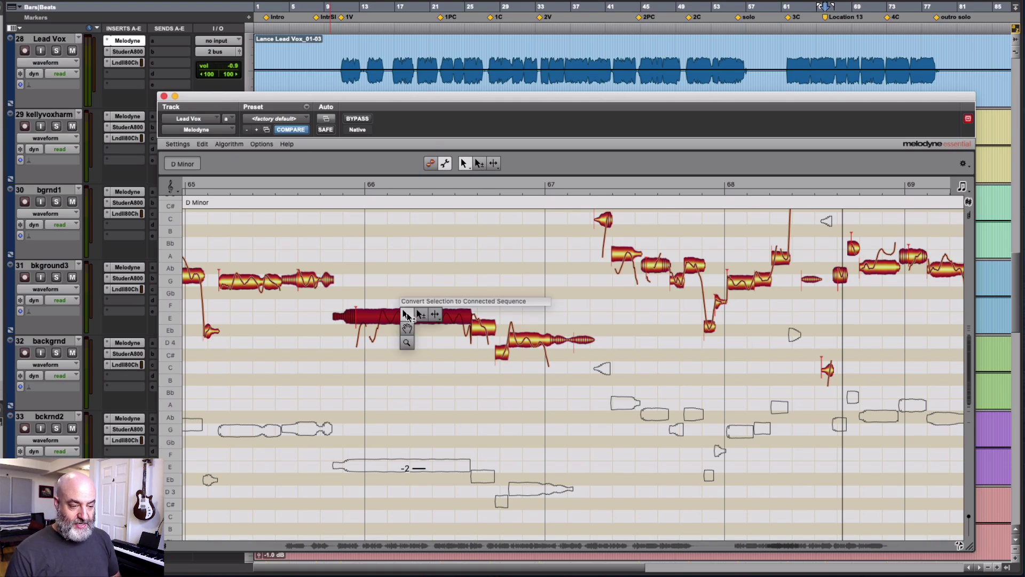
pyautogui.moveTo(436, 315)
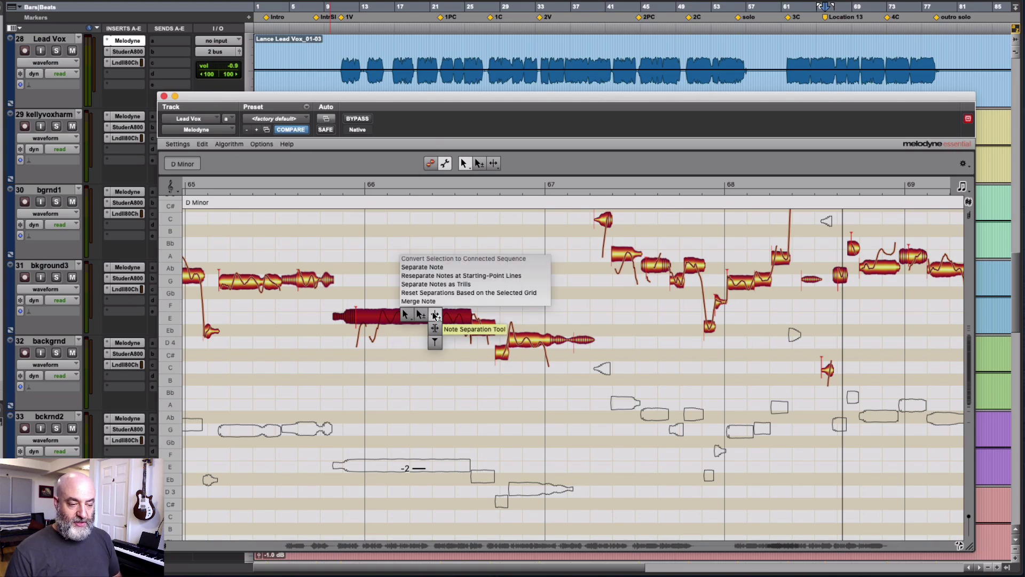
pyautogui.click(435, 284)
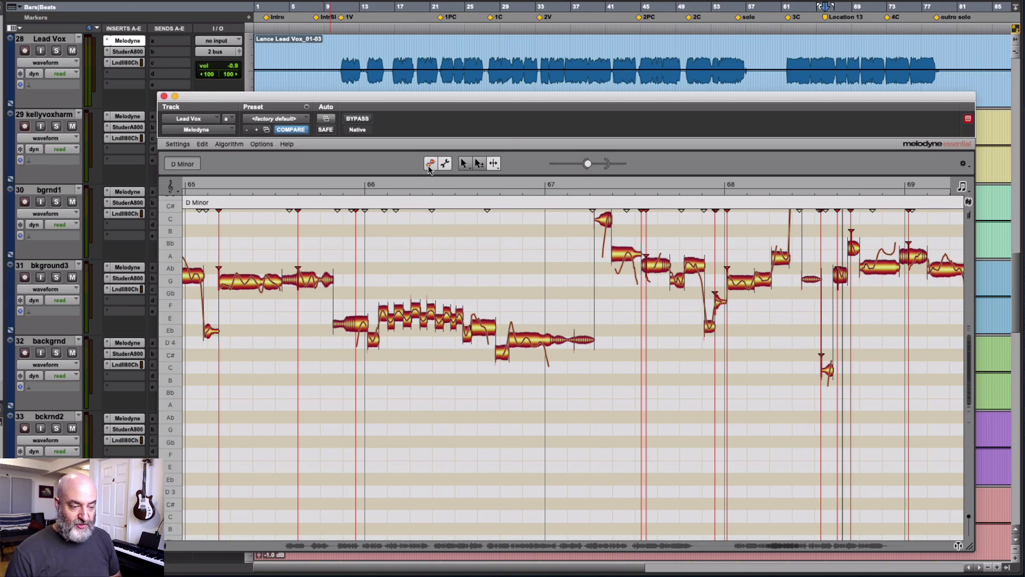
pyautogui.click(445, 163)
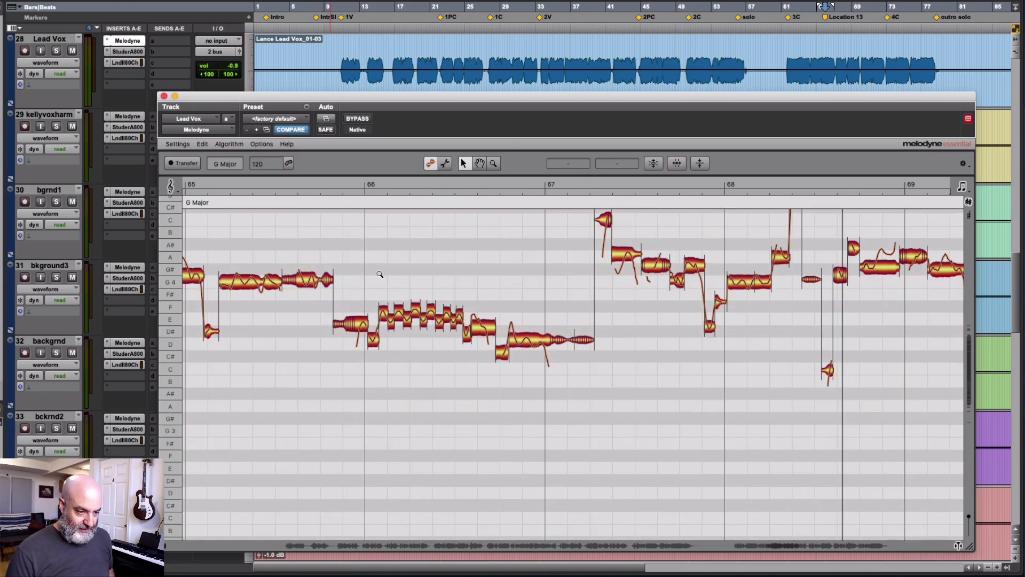
# Select the upper trill notes in bar 66 and snap them to F4 at 0 cents
pyautogui.scroll(3, 383, 274)
pyautogui.scroll(3, 386, 342)
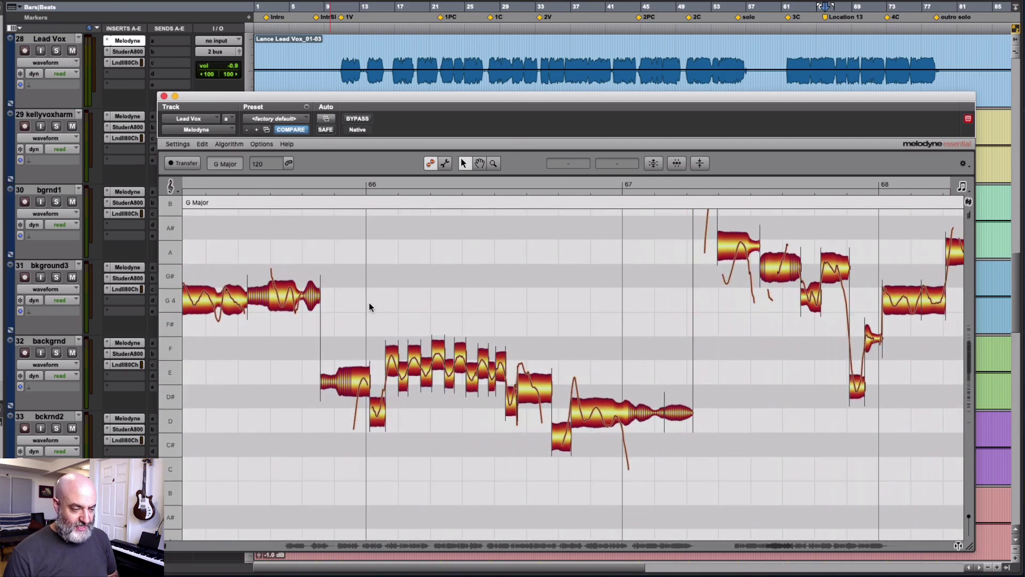
pyautogui.moveTo(370, 305); pyautogui.dragTo(494, 353)
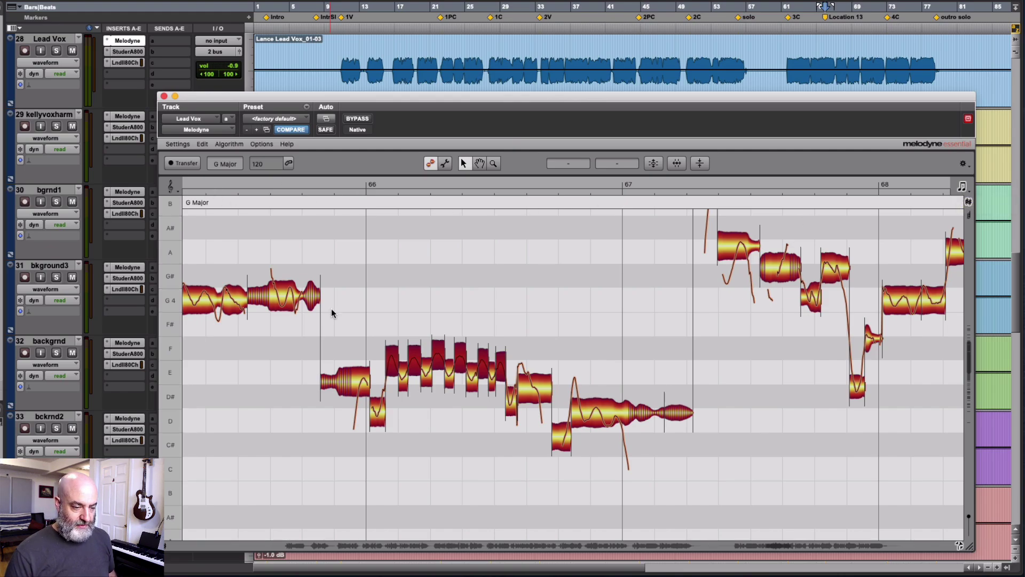
pyautogui.click(441, 343)
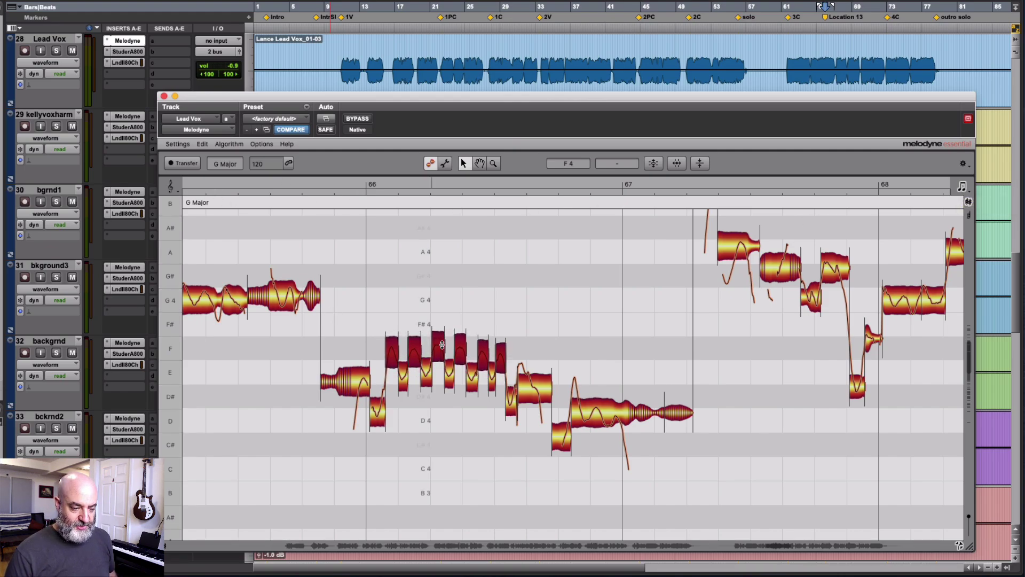
pyautogui.doubleClick(441, 343)
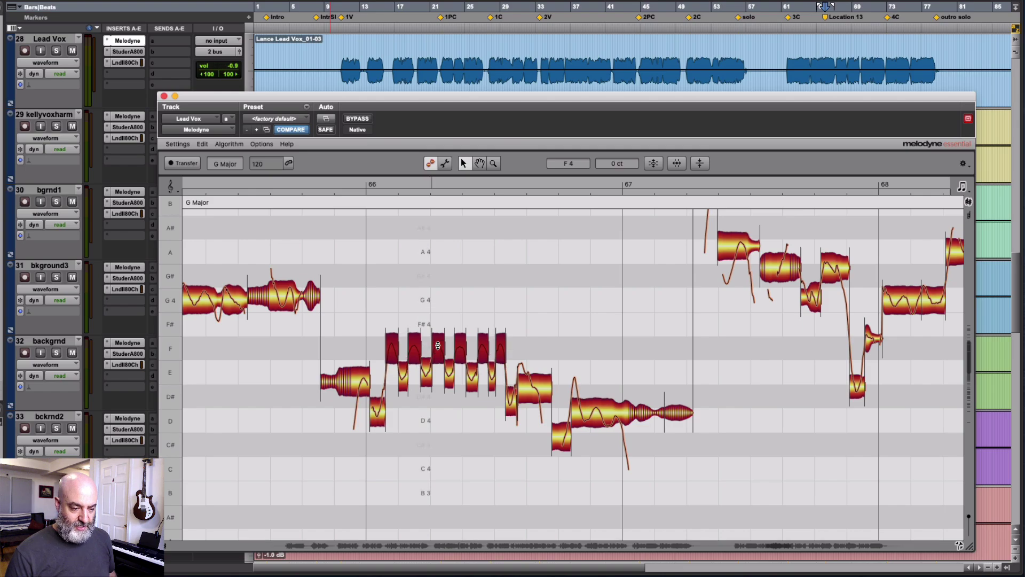
# Select the lower trill notes in bar 66 and snap them to E4 at 0 cents
pyautogui.click(403, 393)
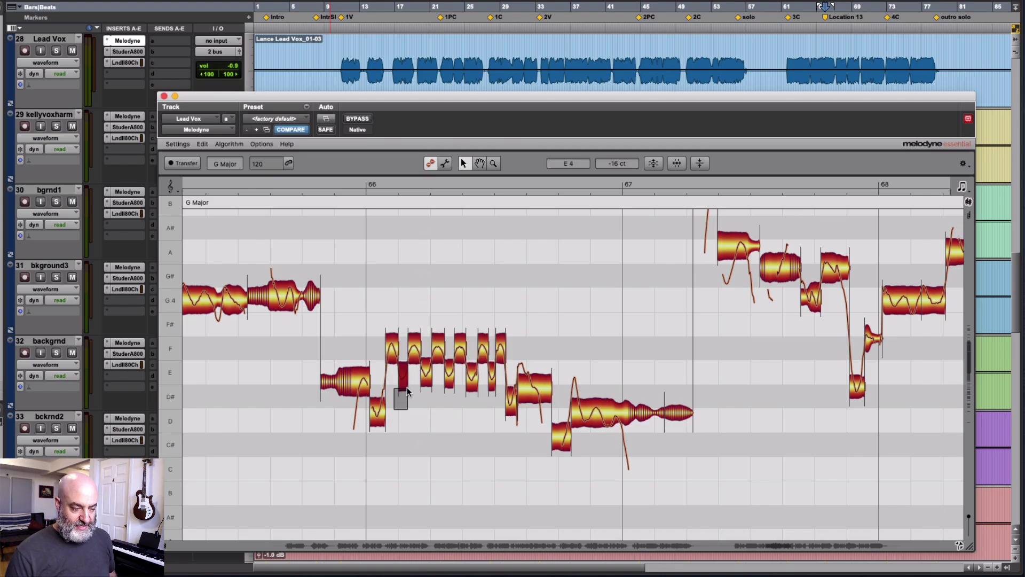
pyautogui.moveTo(415, 388); pyautogui.dragTo(496, 384)
pyautogui.doubleClick(476, 379)
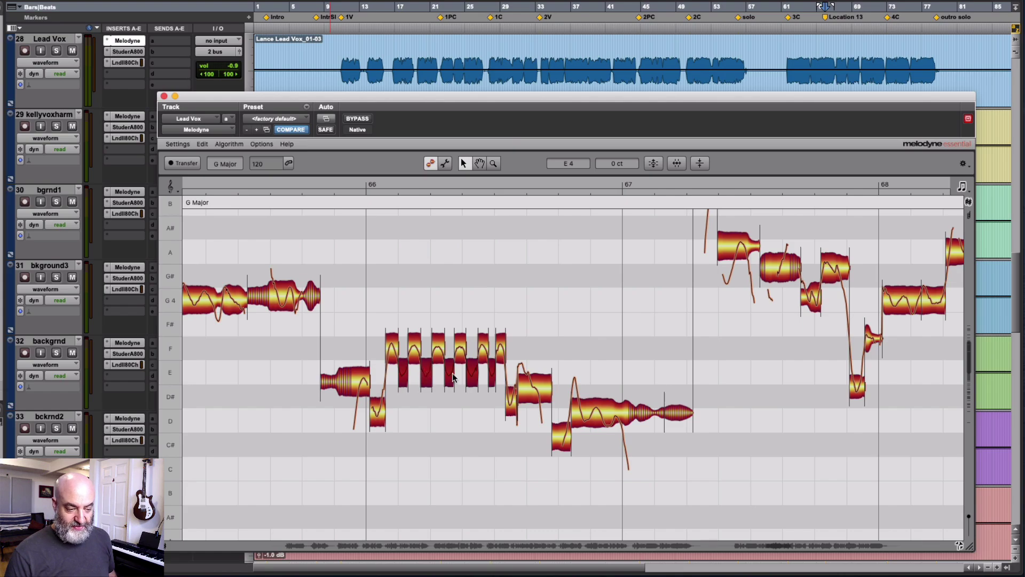
pyautogui.click(407, 357)
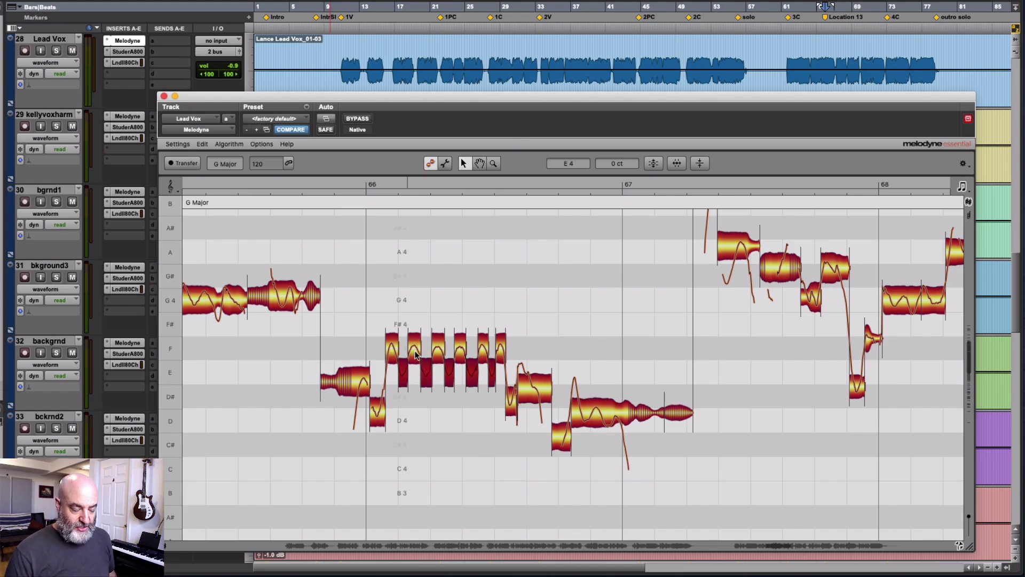
# Select all the upper and lower trill notes in bar 66 and lower them together to -35 cents
pyautogui.moveTo(376, 317); pyautogui.dragTo(508, 344)
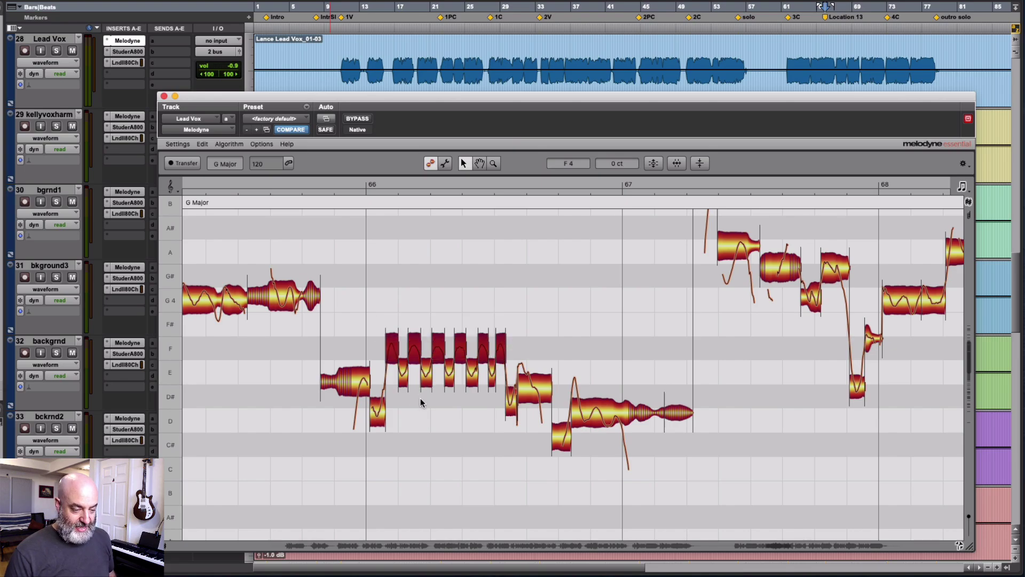
pyautogui.keyDown('shift'); pyautogui.click(403, 374); pyautogui.keyUp('shift')
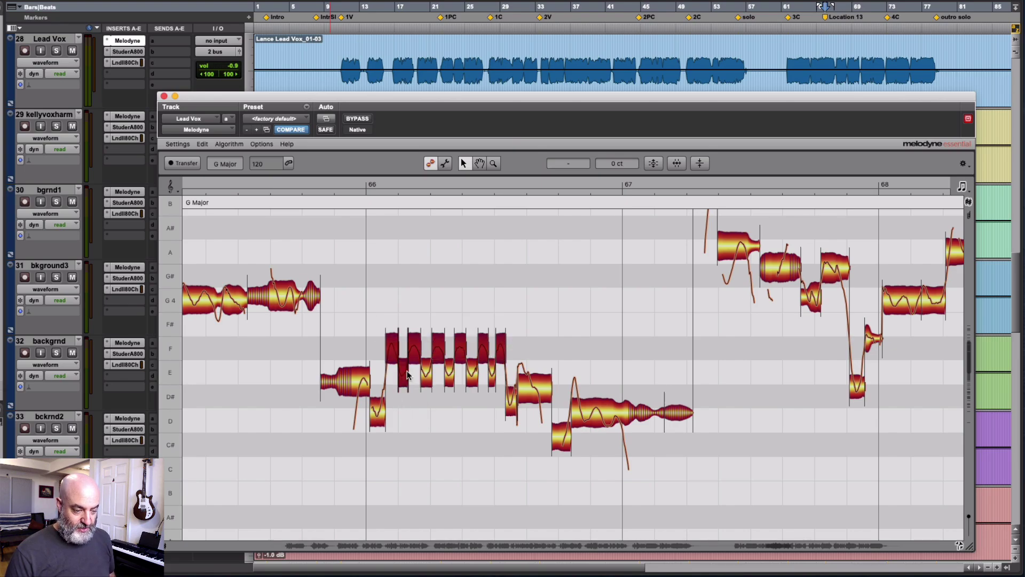
pyautogui.keyDown('shift'); pyautogui.click(426, 375); pyautogui.keyUp('shift')
pyautogui.keyDown('shift'); pyautogui.click(450, 376); pyautogui.keyUp('shift')
pyautogui.keyDown('shift'); pyautogui.click(473, 376); pyautogui.keyUp('shift')
pyautogui.keyDown('shift'); pyautogui.click(492, 377); pyautogui.keyUp('shift')
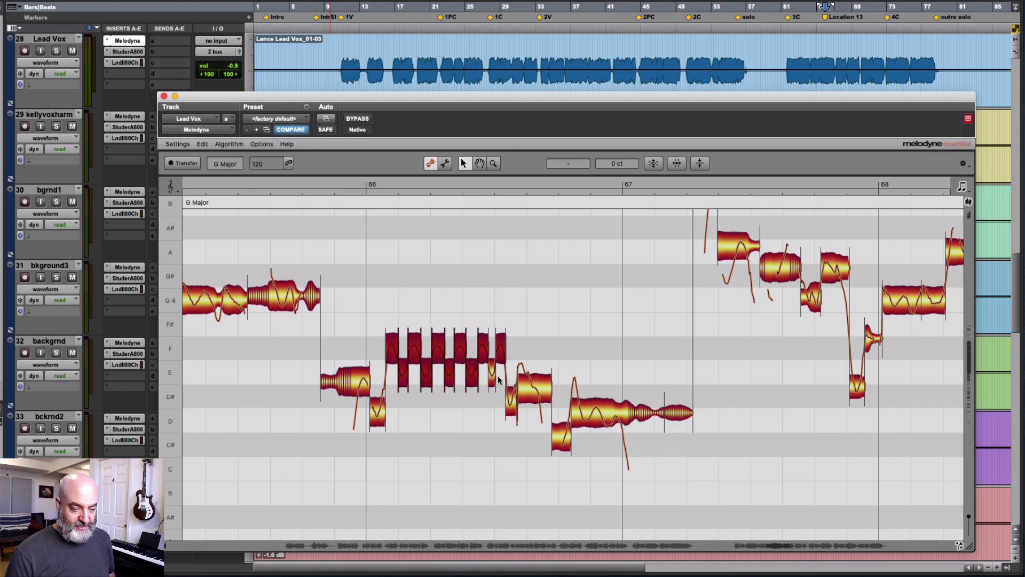
pyautogui.moveTo(484, 368); pyautogui.dragTo(483, 361)
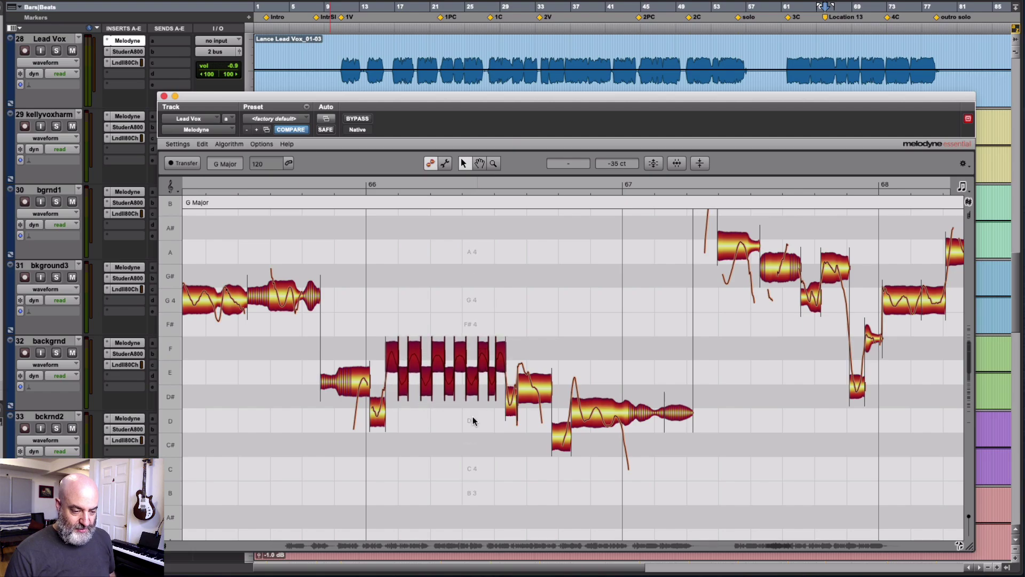
# Select only the upper trill notes in bar 66, lower them to E4 at +44 cents, and play back the phrase
pyautogui.click(473, 419)
pyautogui.moveTo(369, 313); pyautogui.dragTo(503, 356)
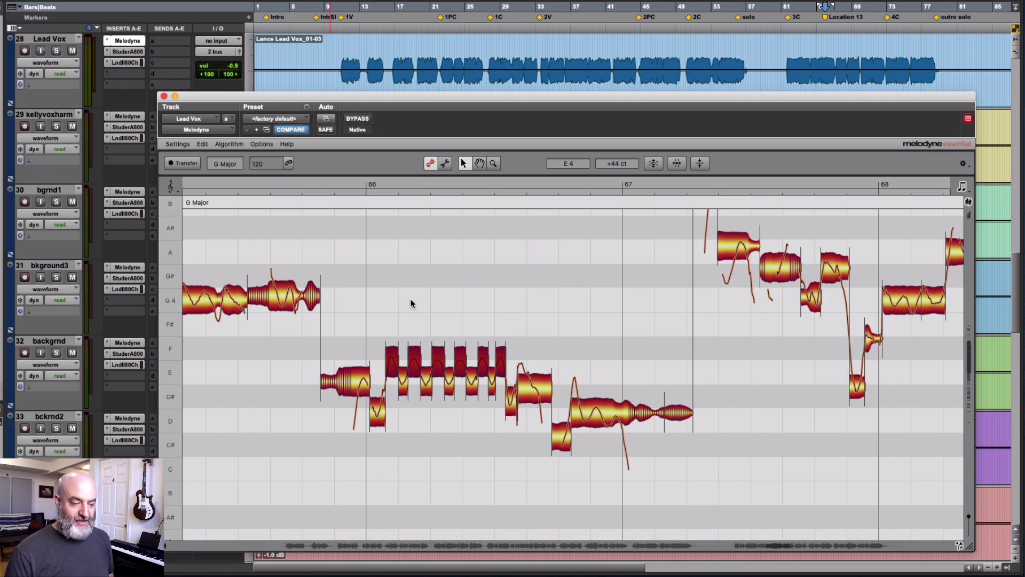
pyautogui.click(304, 180)
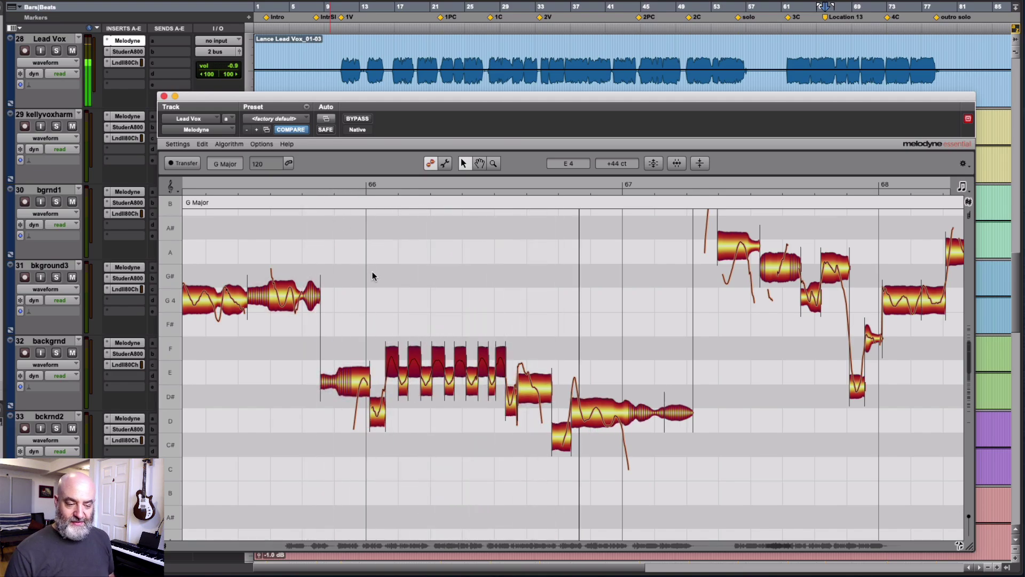
pyautogui.press('space')
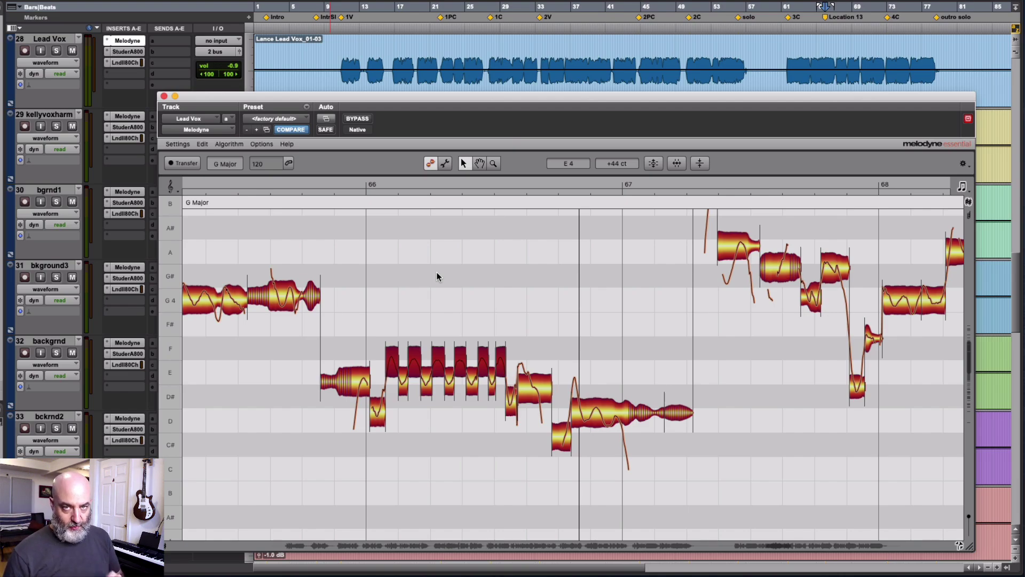
pyautogui.click(426, 253)
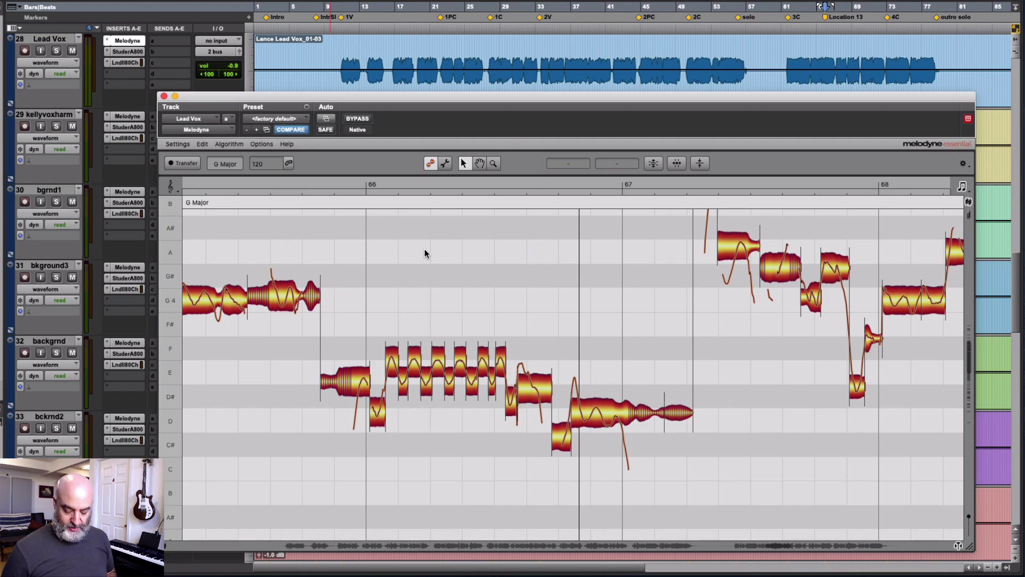
# Select the vocal notes from bar 11 to the start of bar 13, stretch them slightly earlier, and clear the selection
pyautogui.press('space')
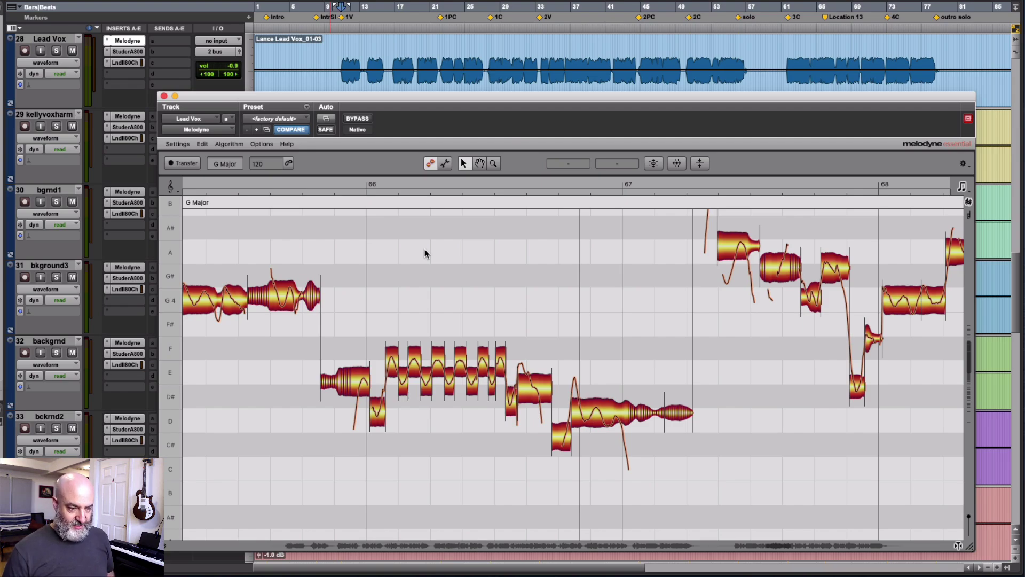
pyautogui.scroll(-2, 362, 266)
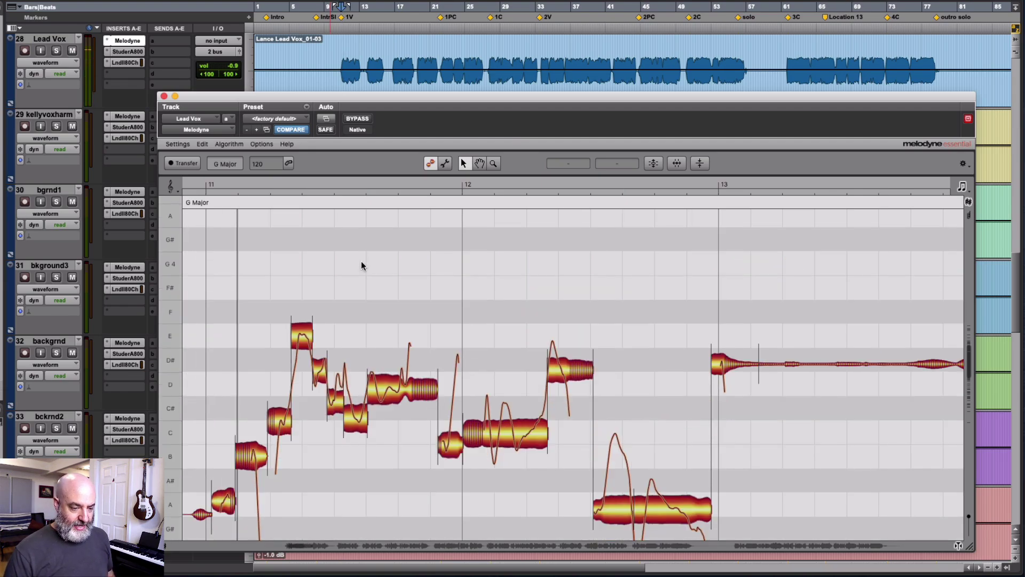
pyautogui.scroll(-1, 402, 268)
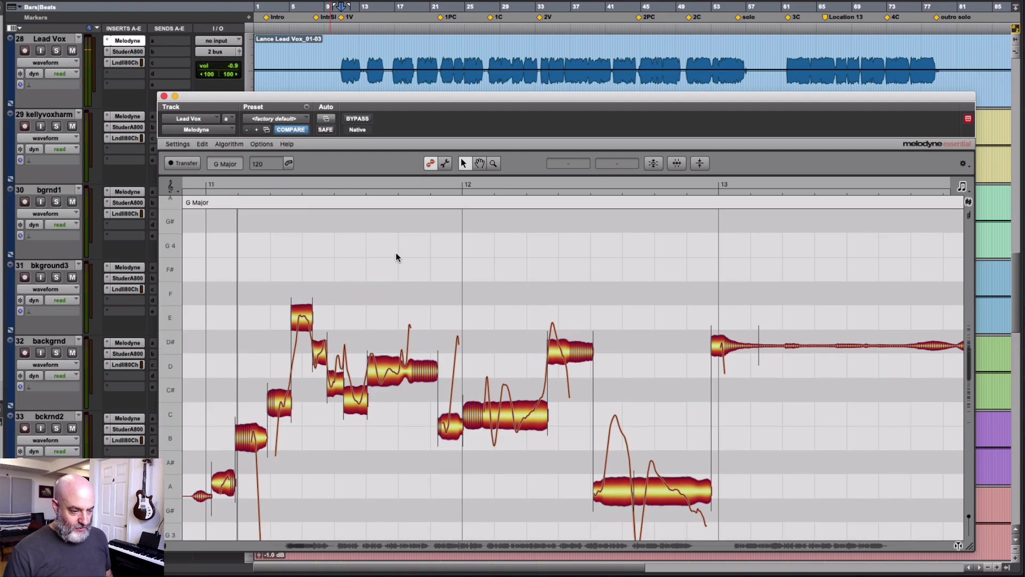
pyautogui.moveTo(385, 275); pyautogui.dragTo(366, 251)
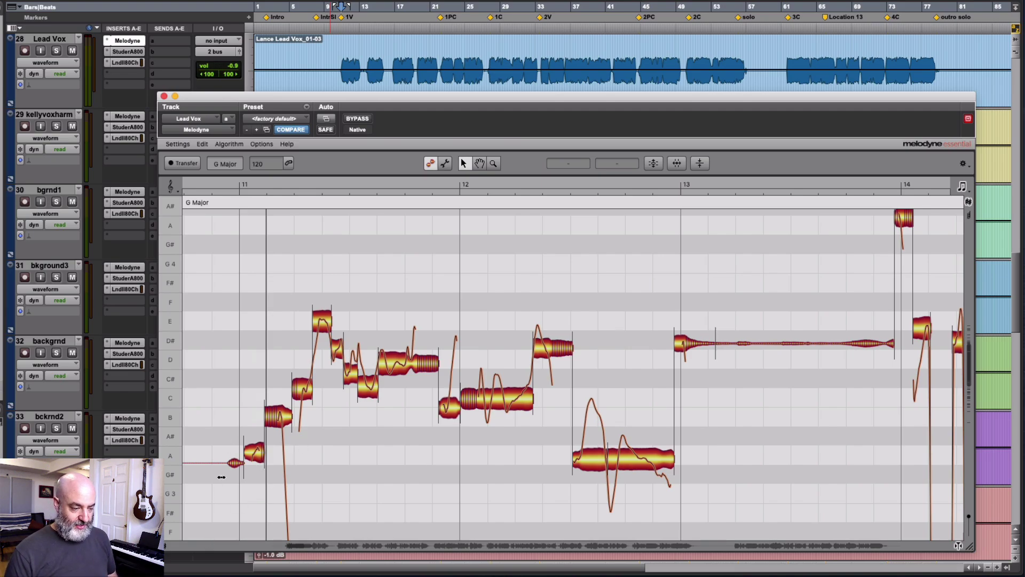
pyautogui.moveTo(209, 490); pyautogui.dragTo(693, 293)
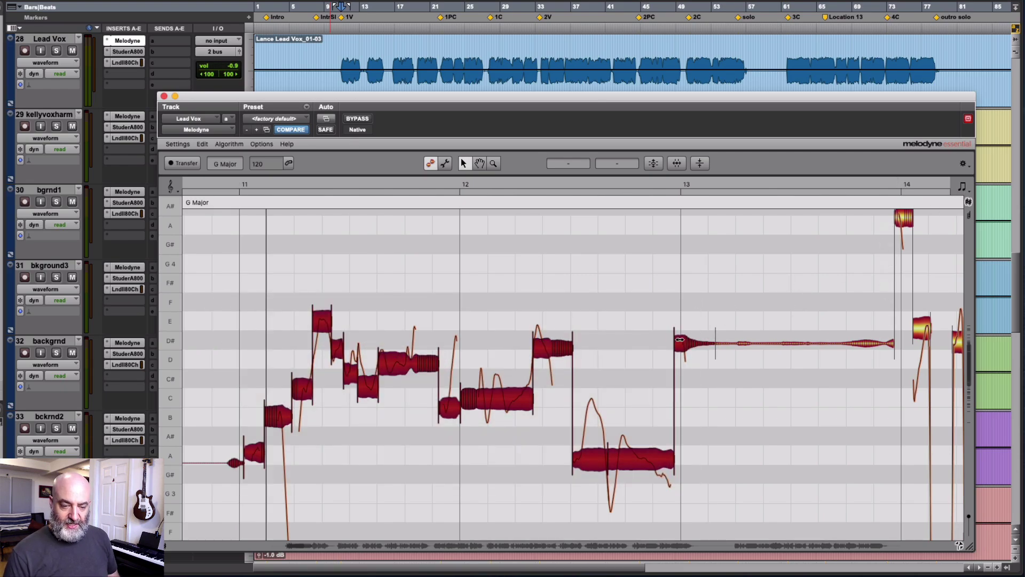
pyautogui.moveTo(677, 344)
pyautogui.mouseDown()
pyautogui.moveTo(619, 346)
pyautogui.moveTo(671, 345)
pyautogui.mouseUp()
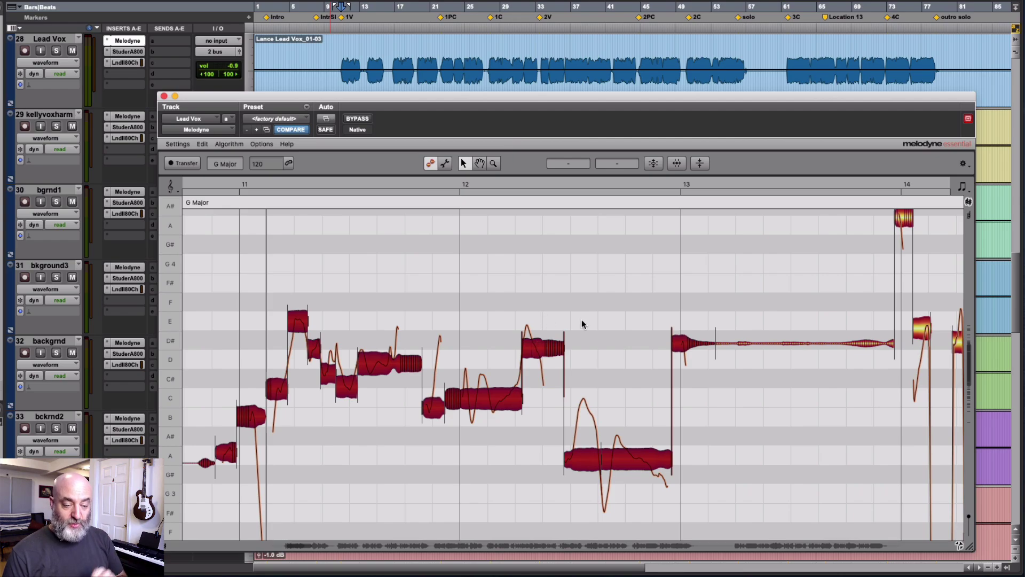
pyautogui.press('super+a')
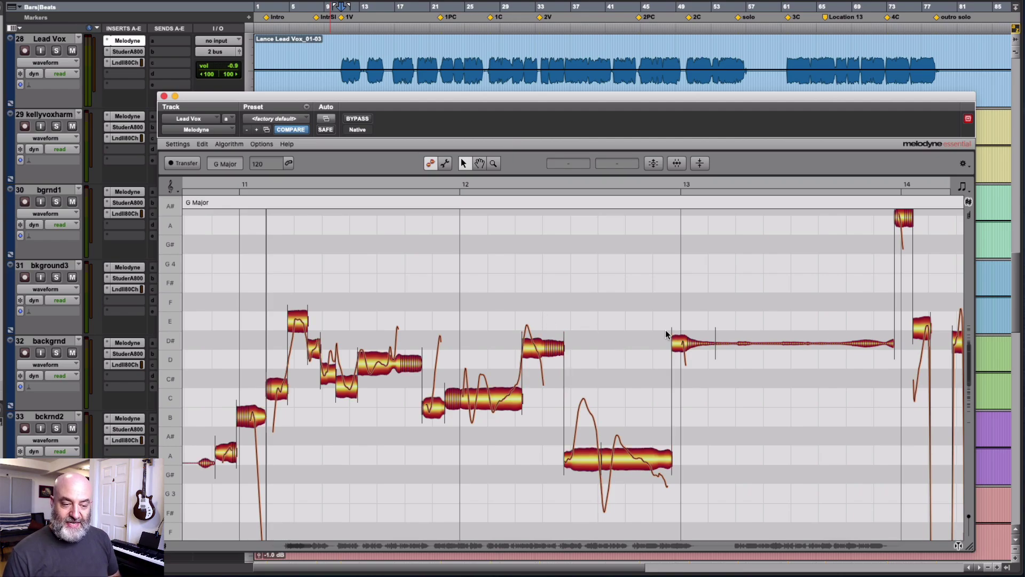
# In Note Assignment Mode, change the separation near the start of bar 13's long sustained note with the Separation Type Tool
pyautogui.click(445, 163)
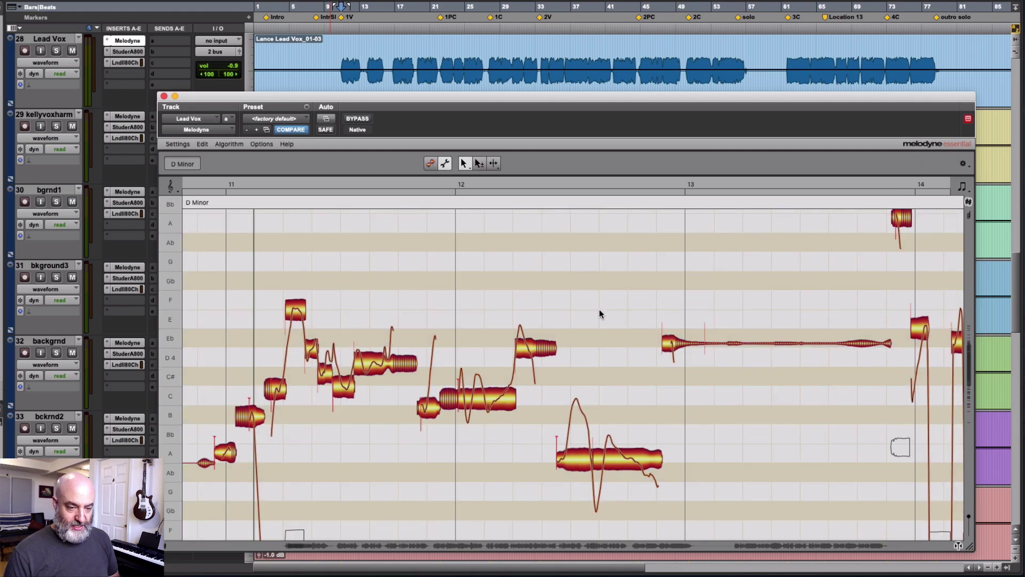
pyautogui.rightClick(705, 335)
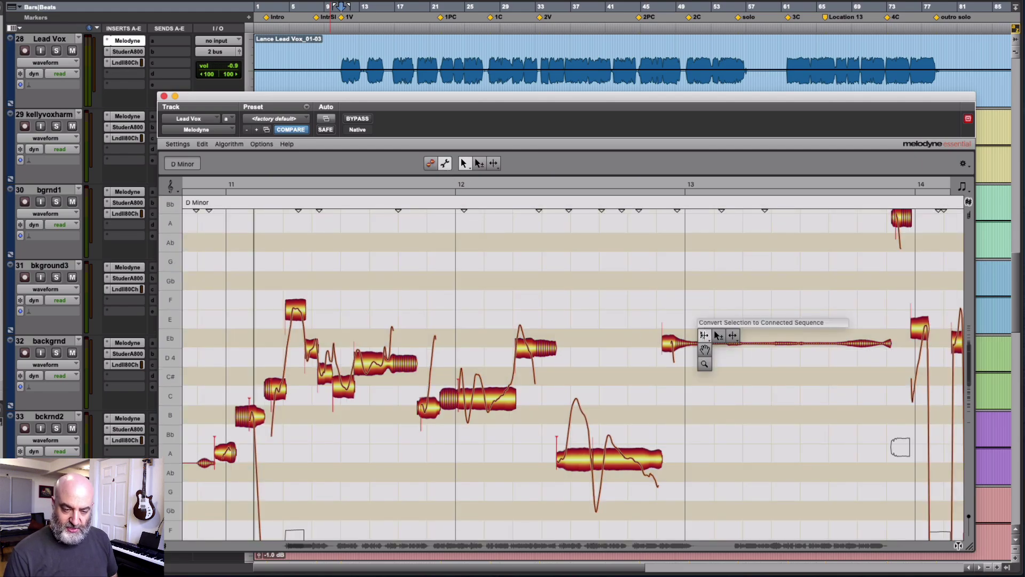
pyautogui.moveTo(733, 335)
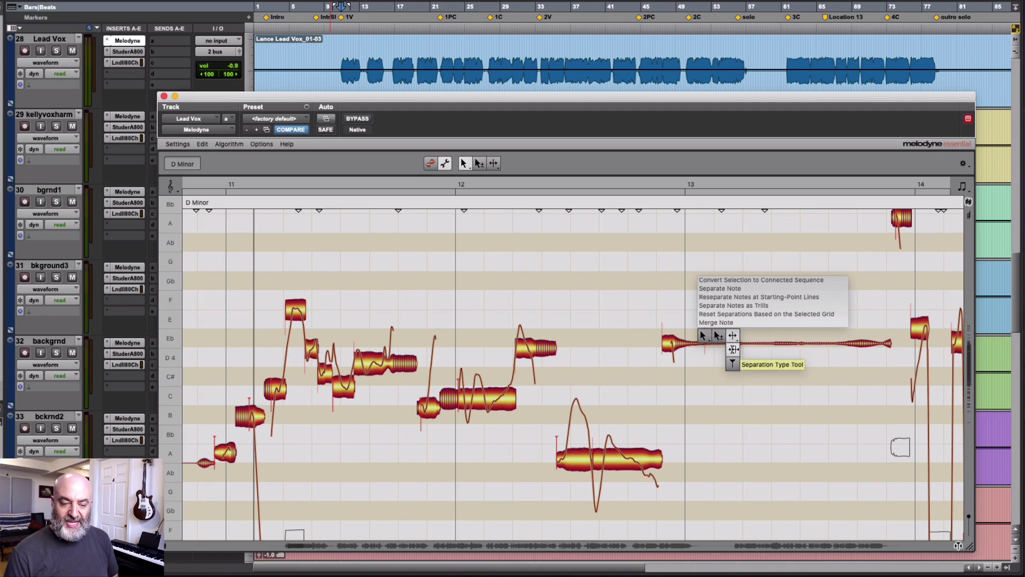
pyautogui.click(734, 350)
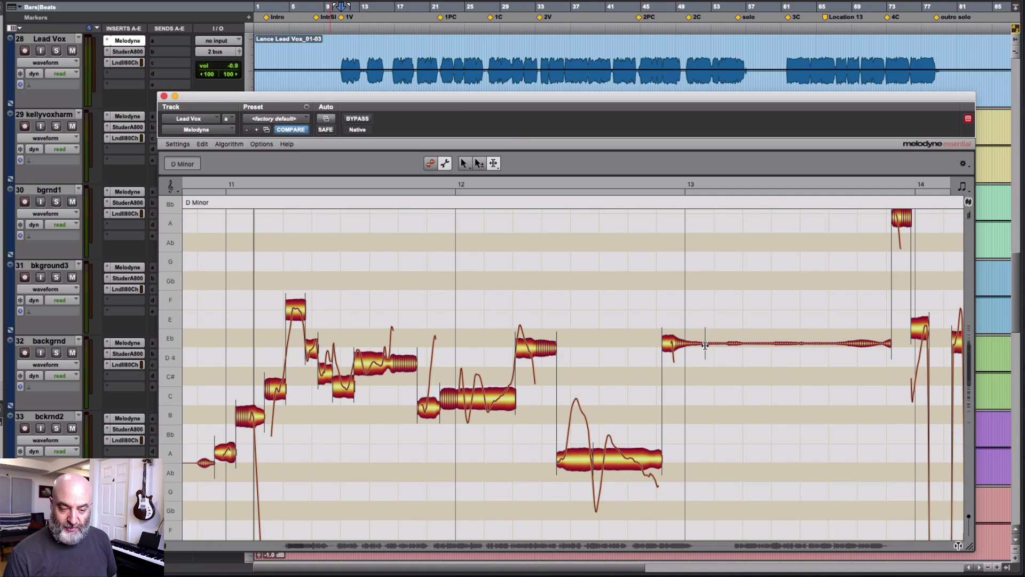
pyautogui.click(705, 344)
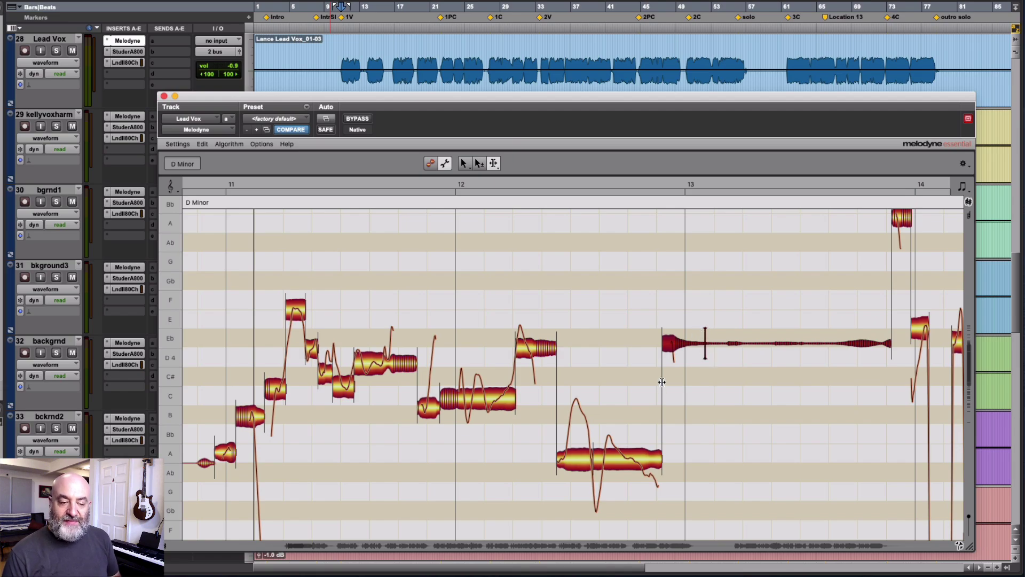
pyautogui.click(682, 378)
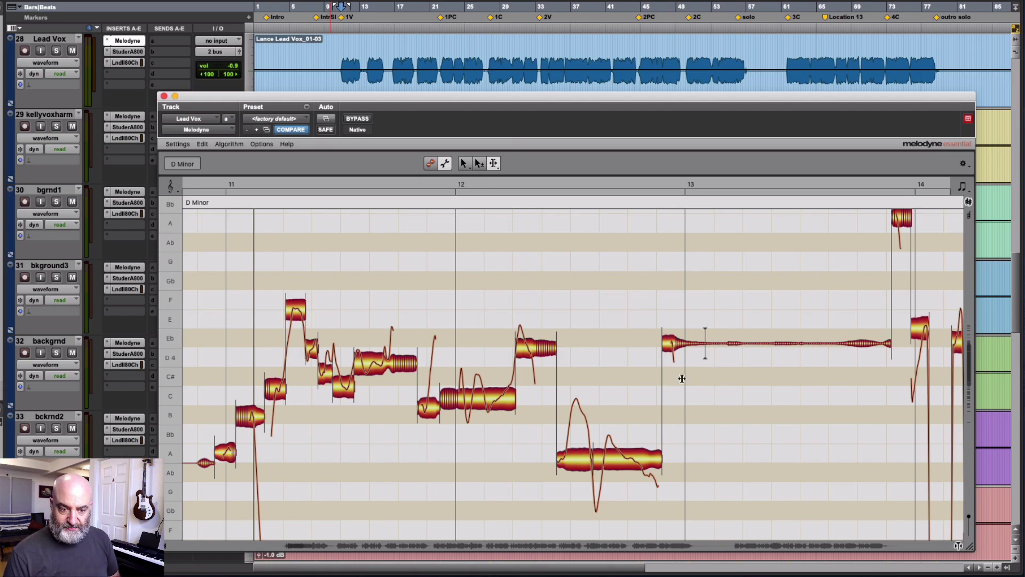
# Return to editing mode, select the notes from bar 11 to the new separation after bar 13, and move them slightly earlier
pyautogui.click(430, 164)
pyautogui.moveTo(196, 498); pyautogui.dragTo(694, 321)
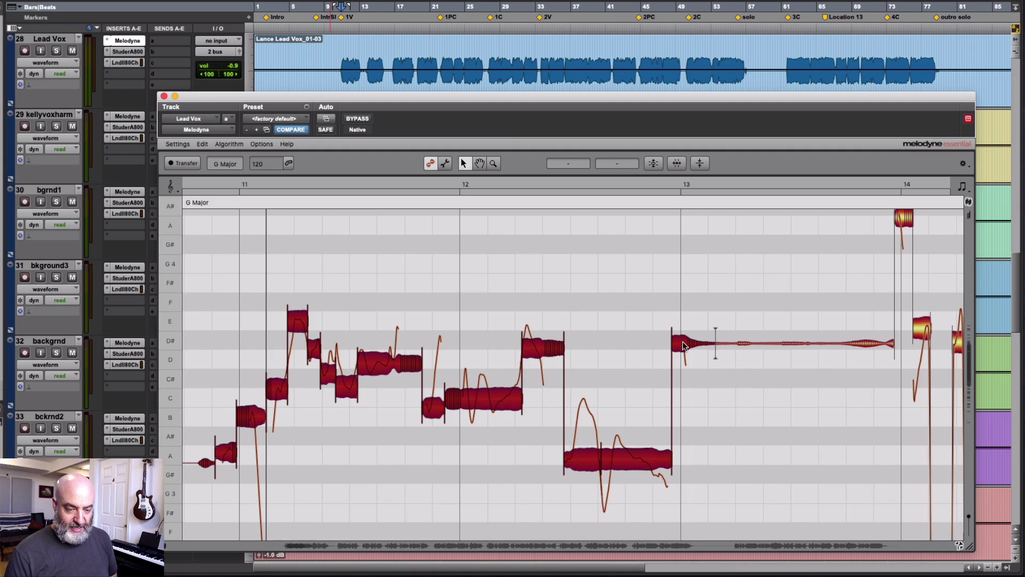
pyautogui.moveTo(630, 460); pyautogui.dragTo(619, 461)
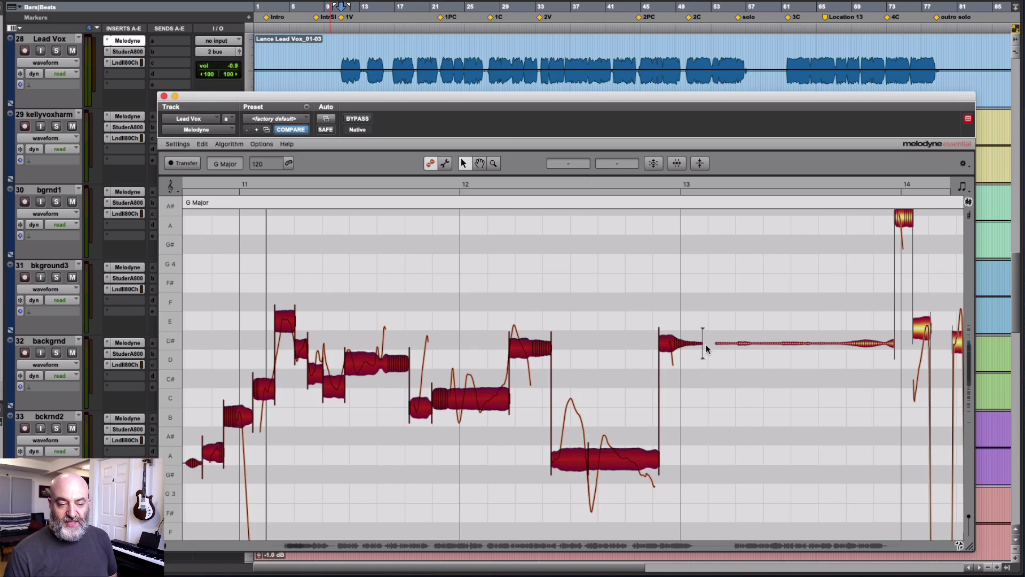